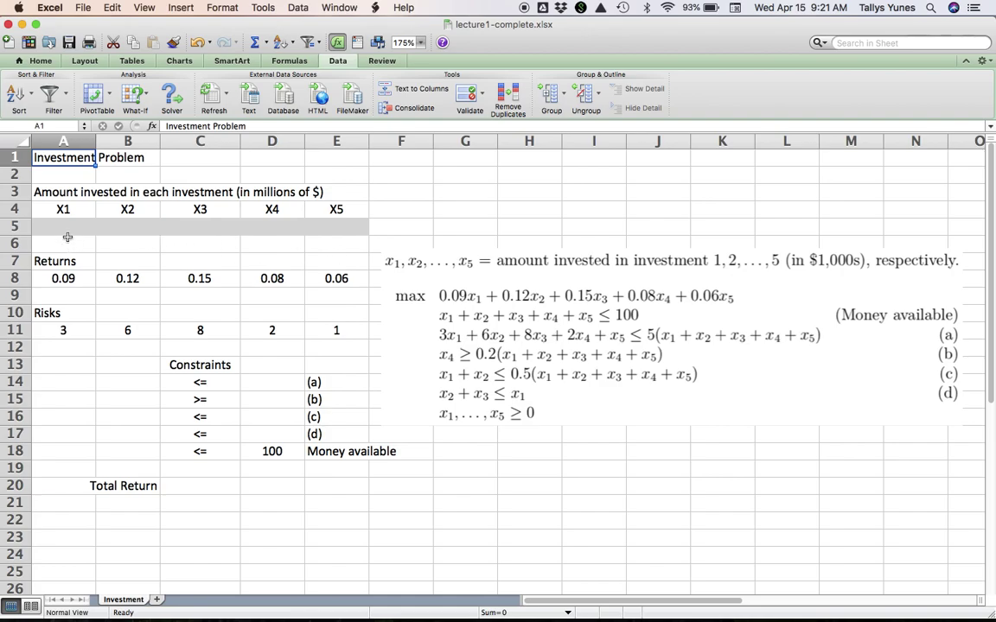
- Examine the decision variable cells A5:E5 and the Returns and Risks coefficient rows of the investment model
click(62, 230)
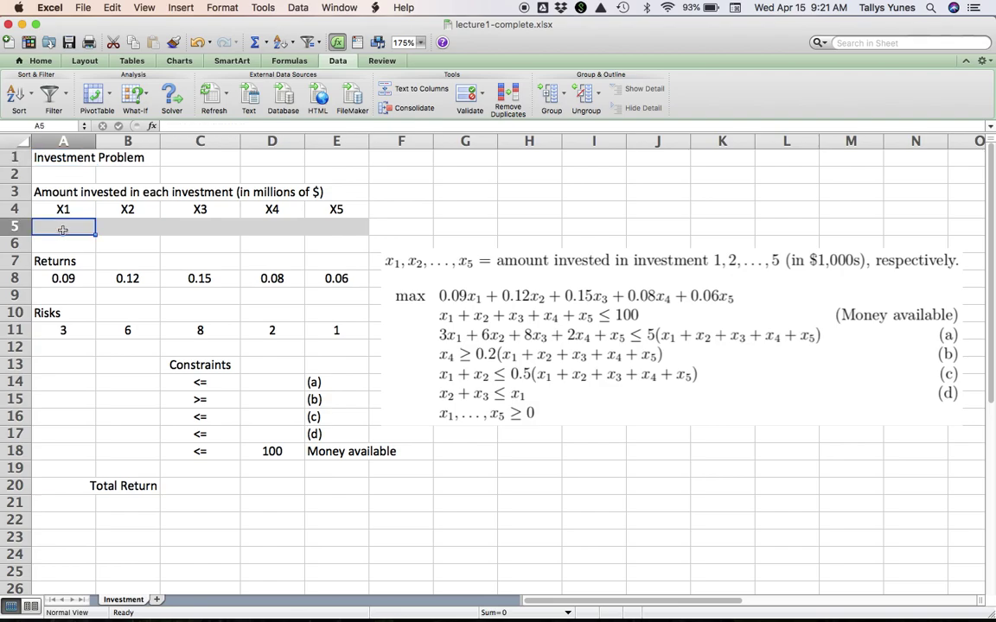
key(shift+Right)
key(shift+Right)
key(shift+Right)
key(shift+Right)
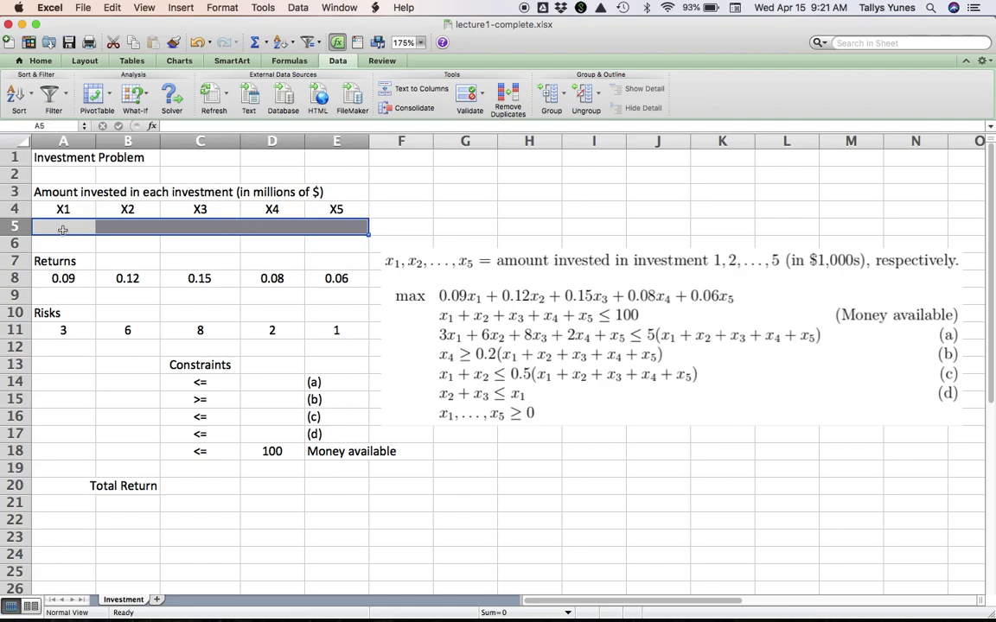
key(Down)
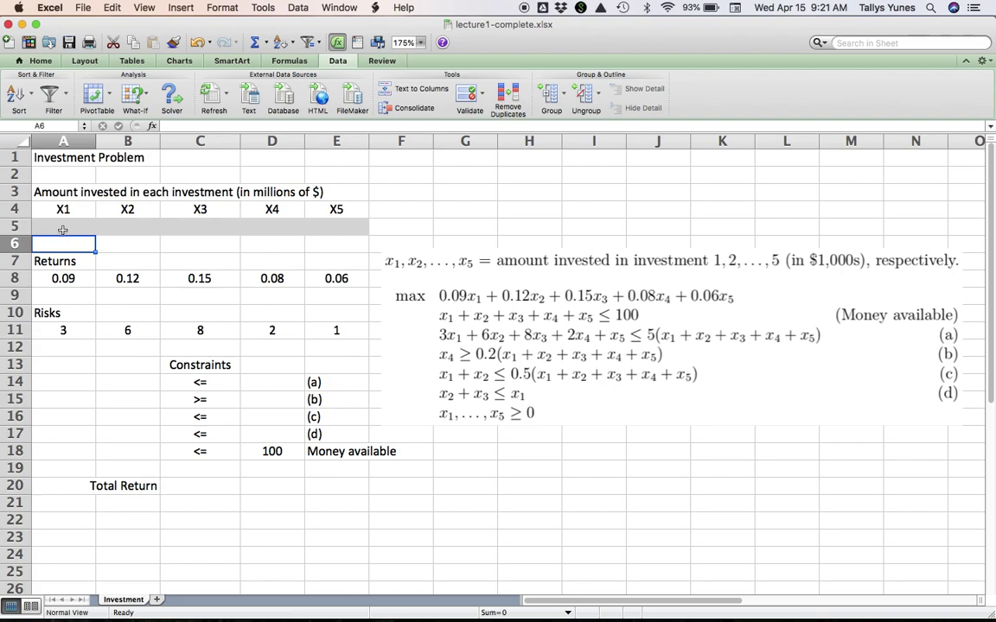
key(Down)
key(Down)
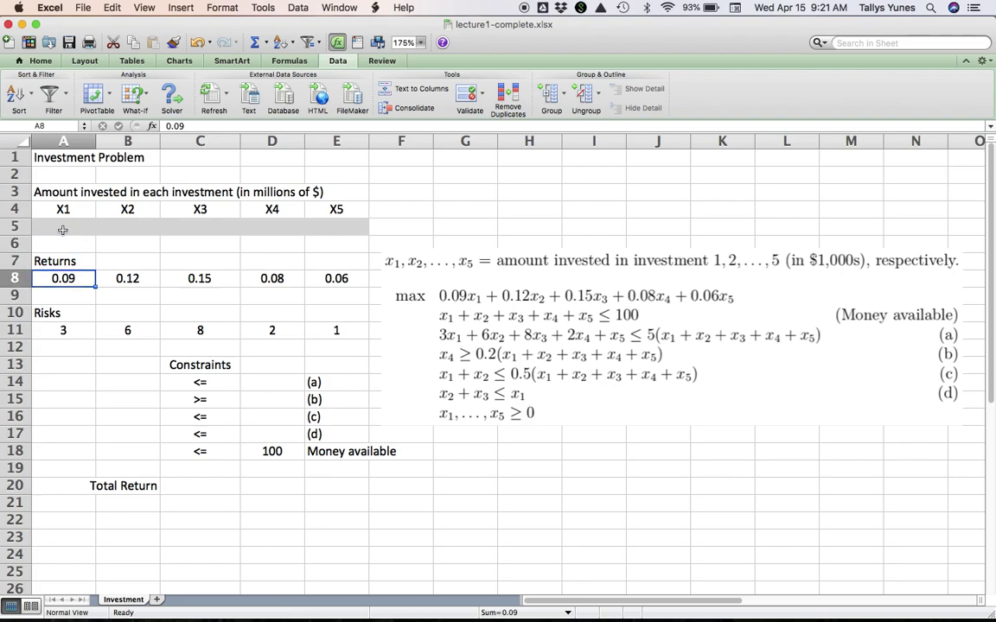
key(Down)
key(Down)
key(Down)
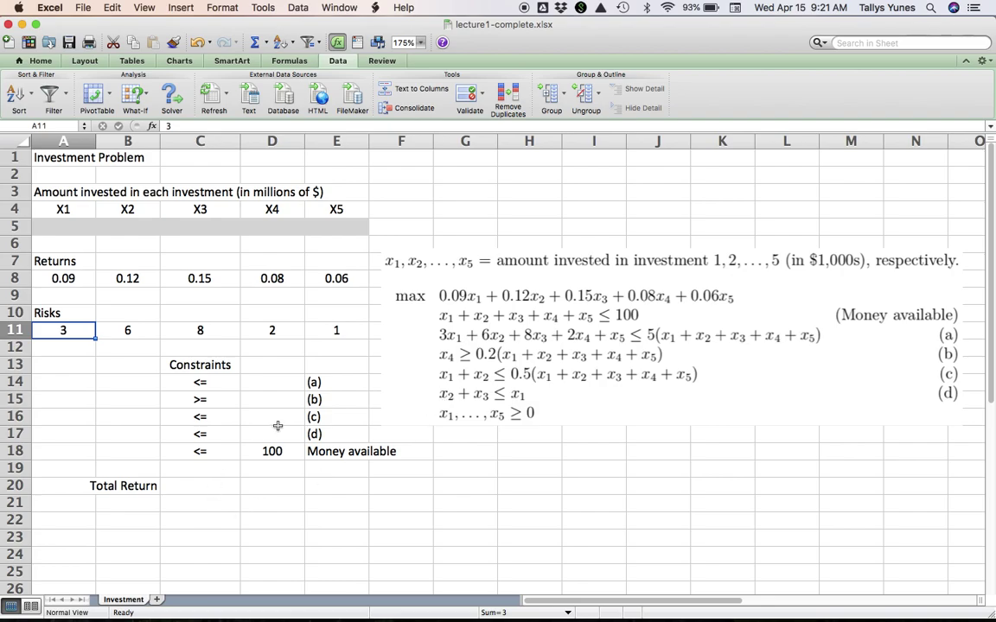
- Examine the Constraints block, including the two sides and inequality signs of the rows for constraints (a) to (d)
click(145, 382)
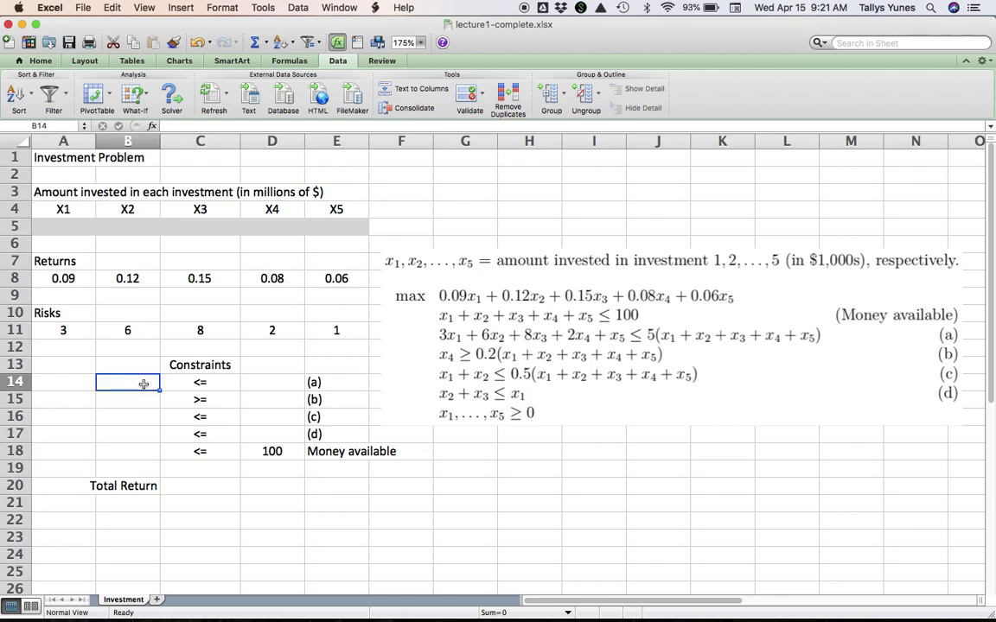
key(Right)
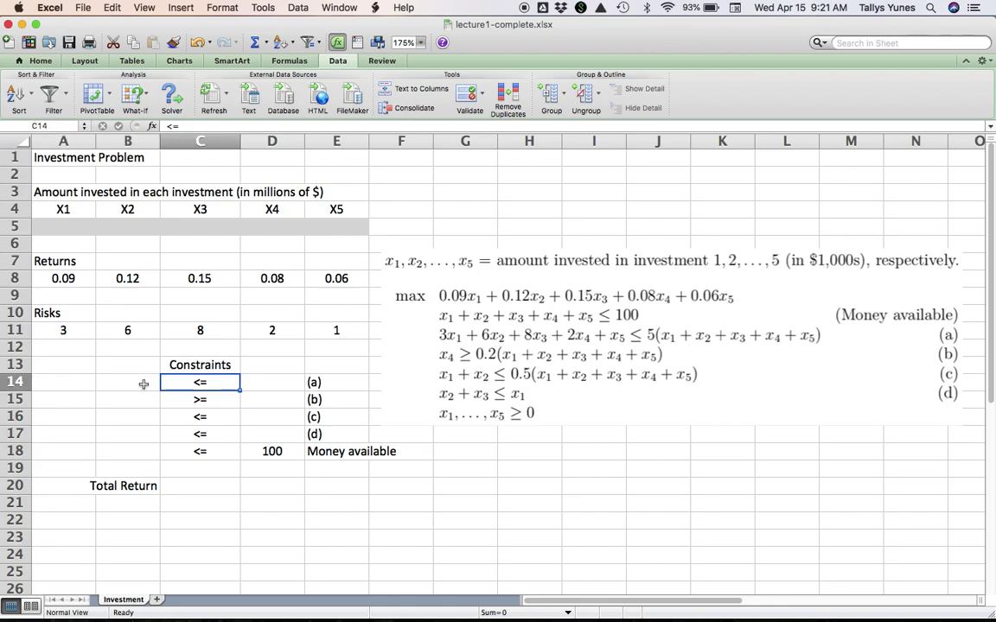
key(Right)
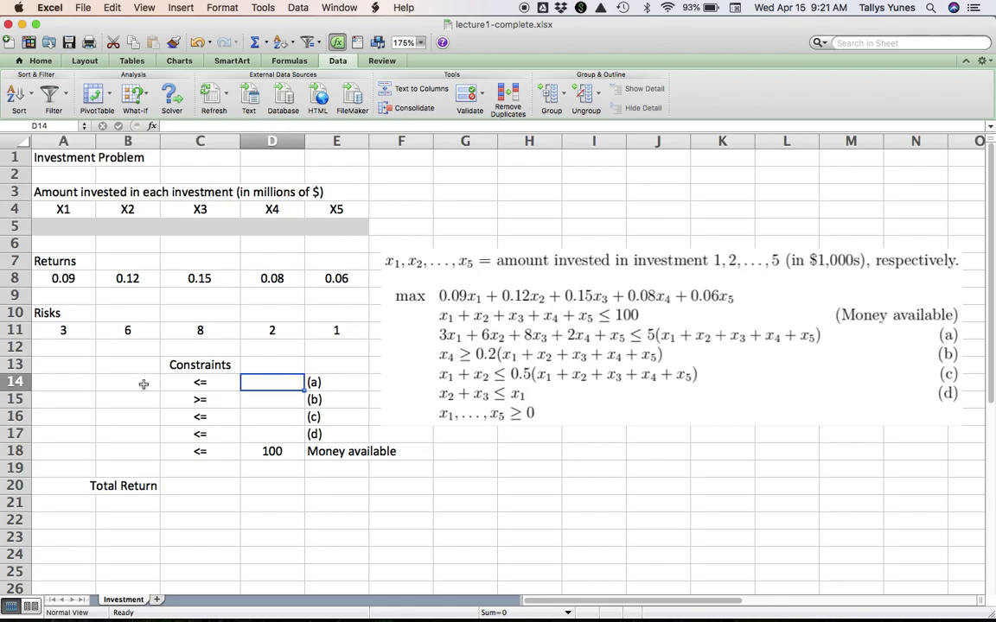
key(Left)
key(Down)
key(Down)
key(Down)
key(Down)
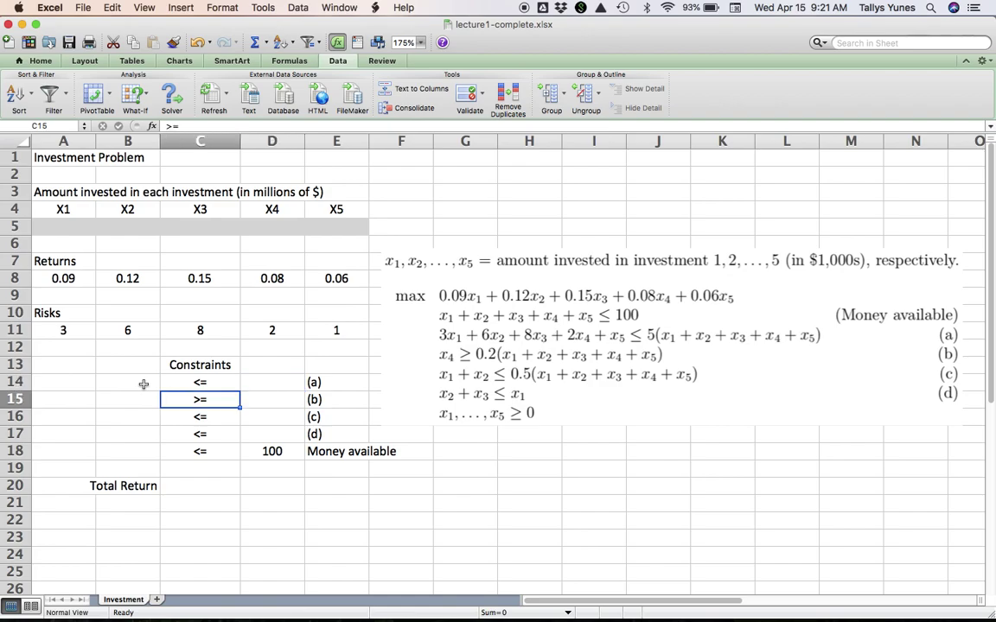
key(Up)
key(Up)
key(Up)
key(Up)
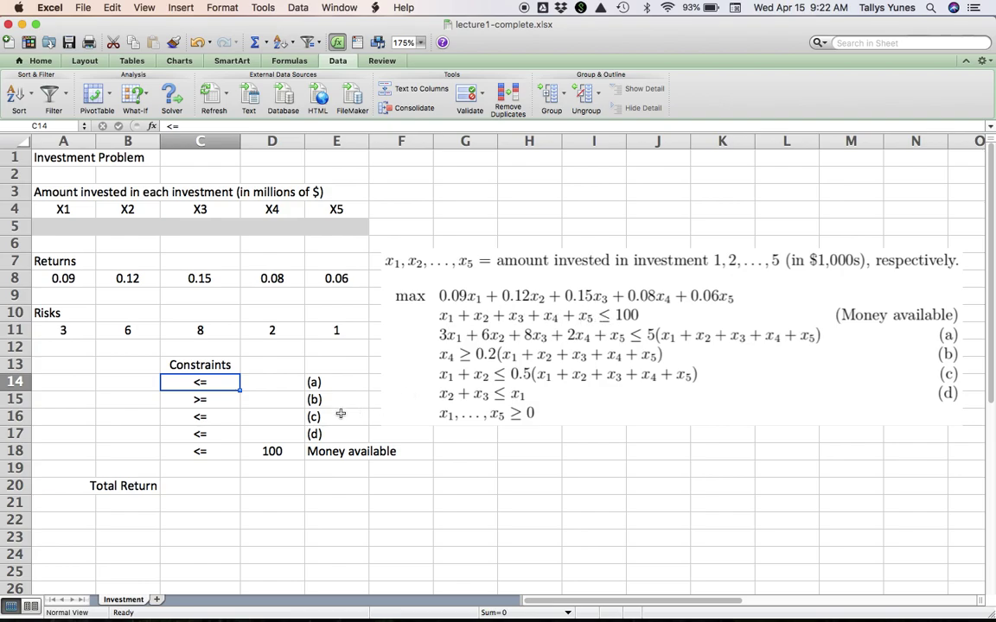
- Enter =SUM(A5:E5) in B18 as the total invested for the Money available constraint
click(201, 451)
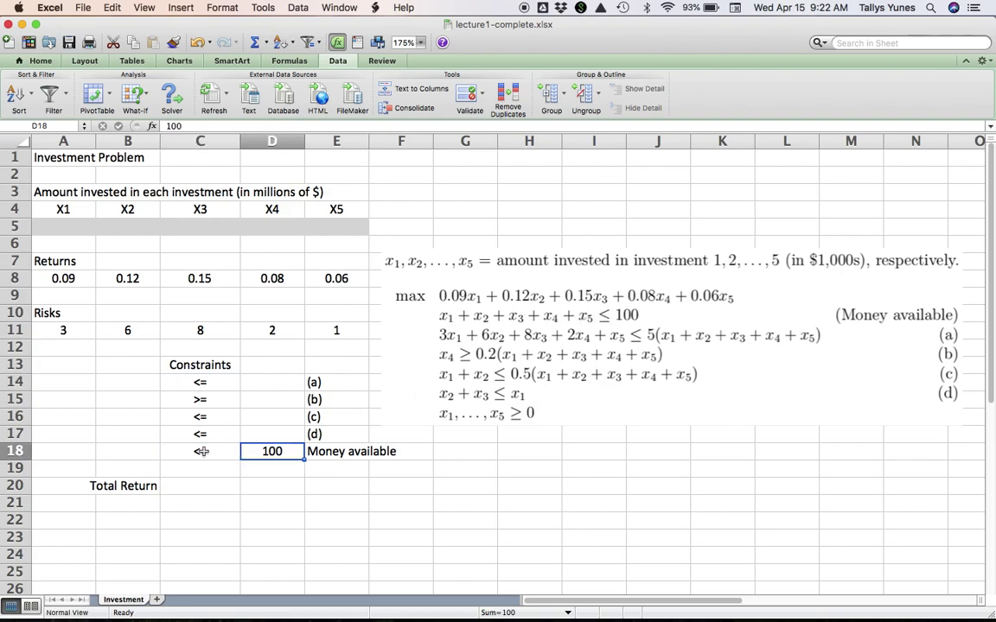
key(Left)
text(=)
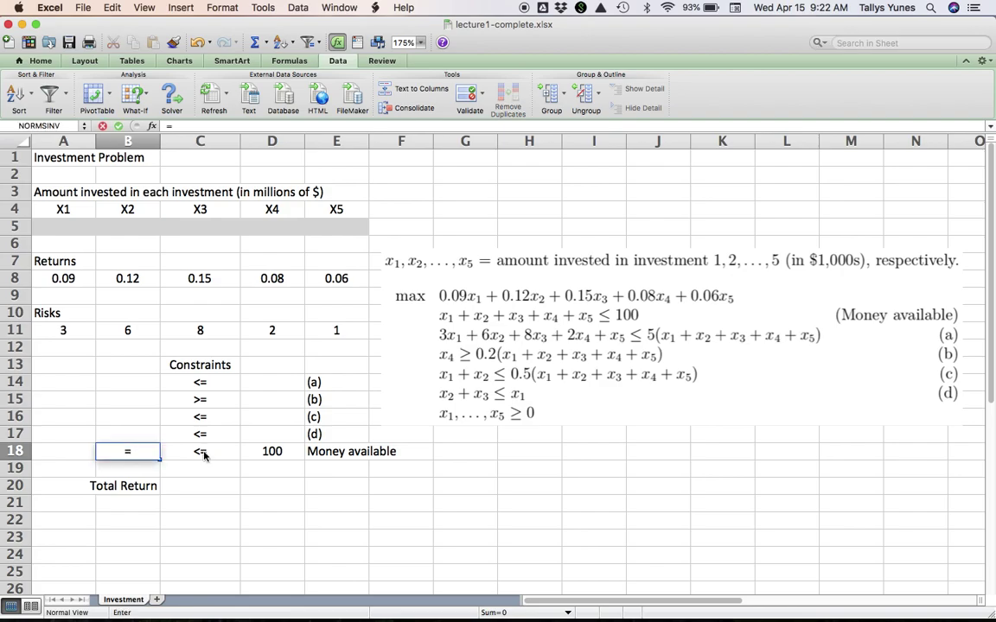
text(sum()
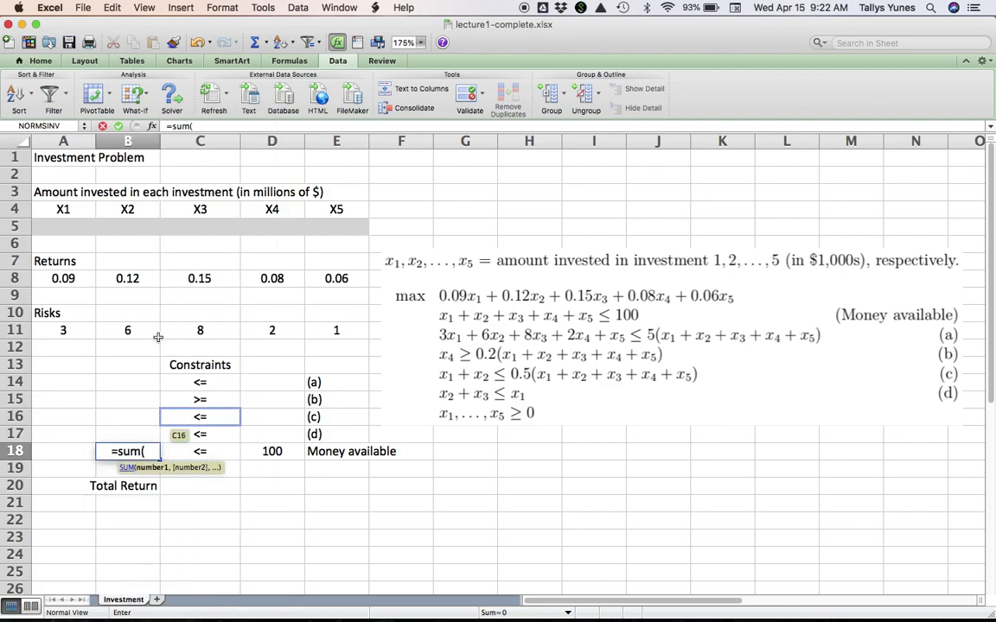
drag(81, 223, 329, 223)
text())
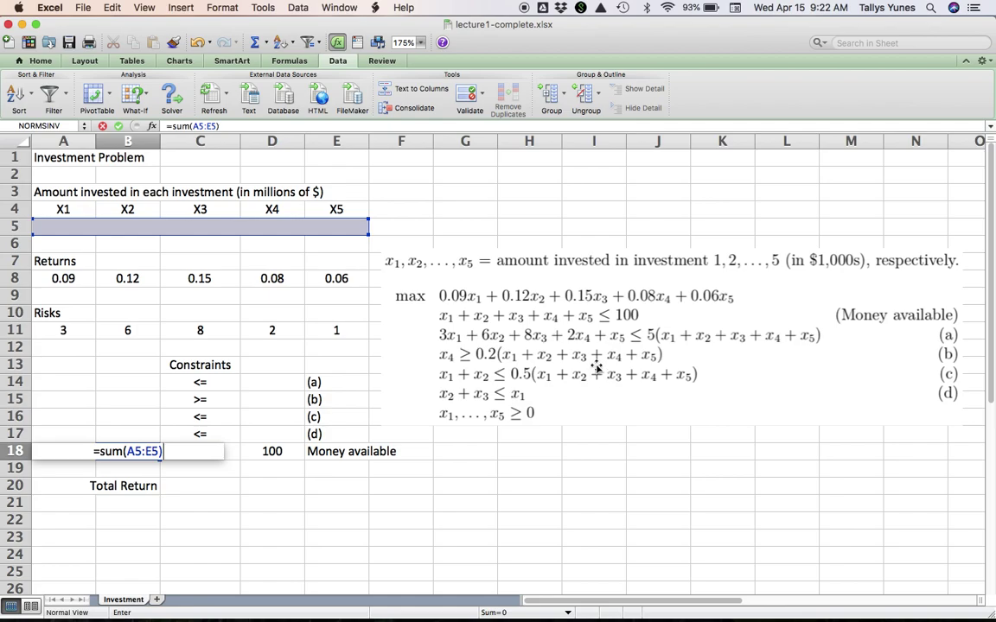
key(Return)
click(144, 458)
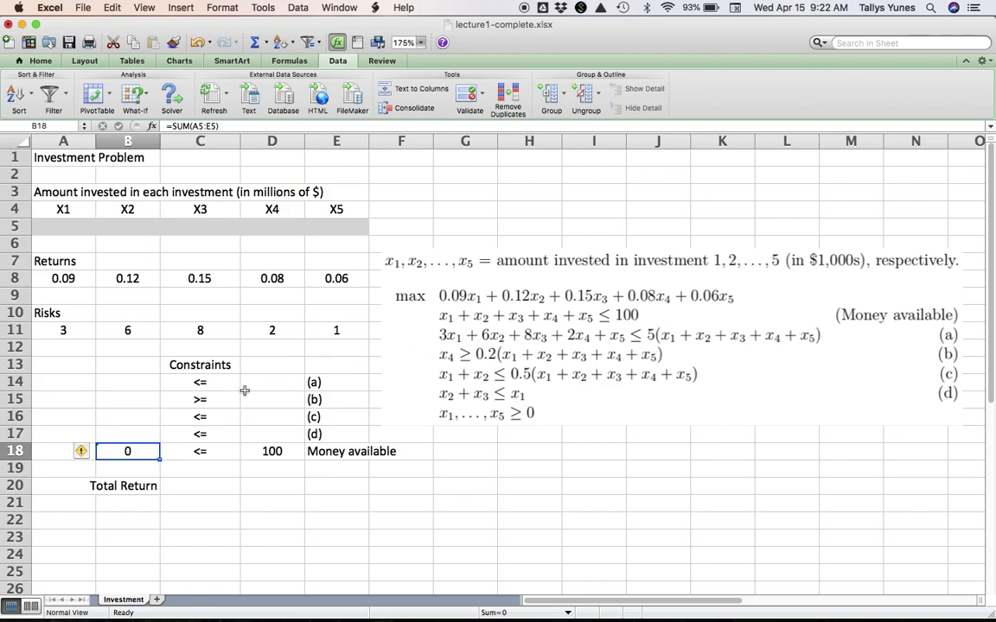
- Enter =SUMPRODUCT(A11:E11,A5:E5) in B14 as the left-hand side of constraint (a), multiplying the risks by the invested amounts
click(136, 384)
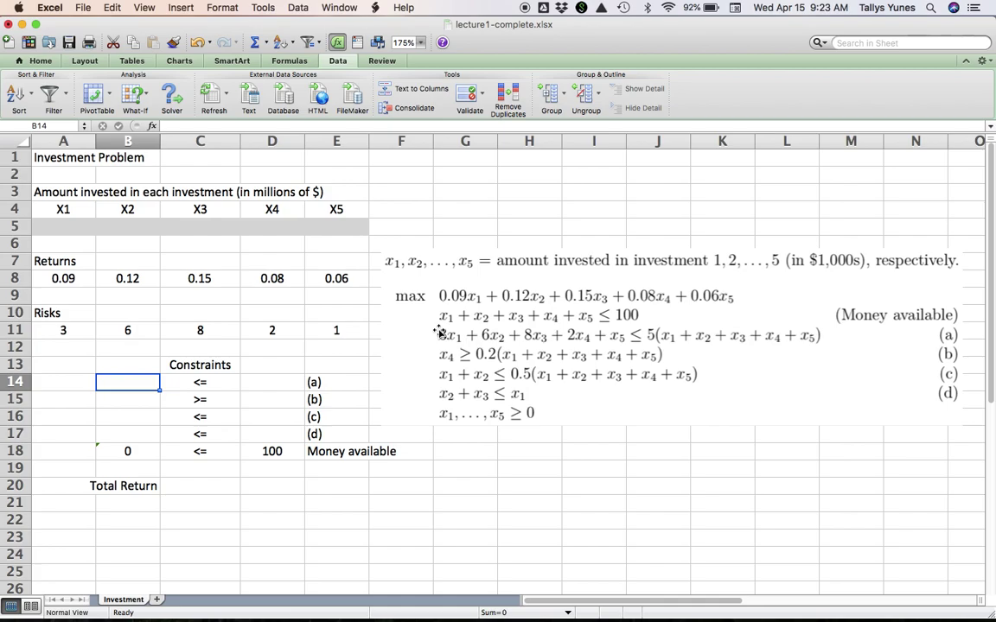
text(=)
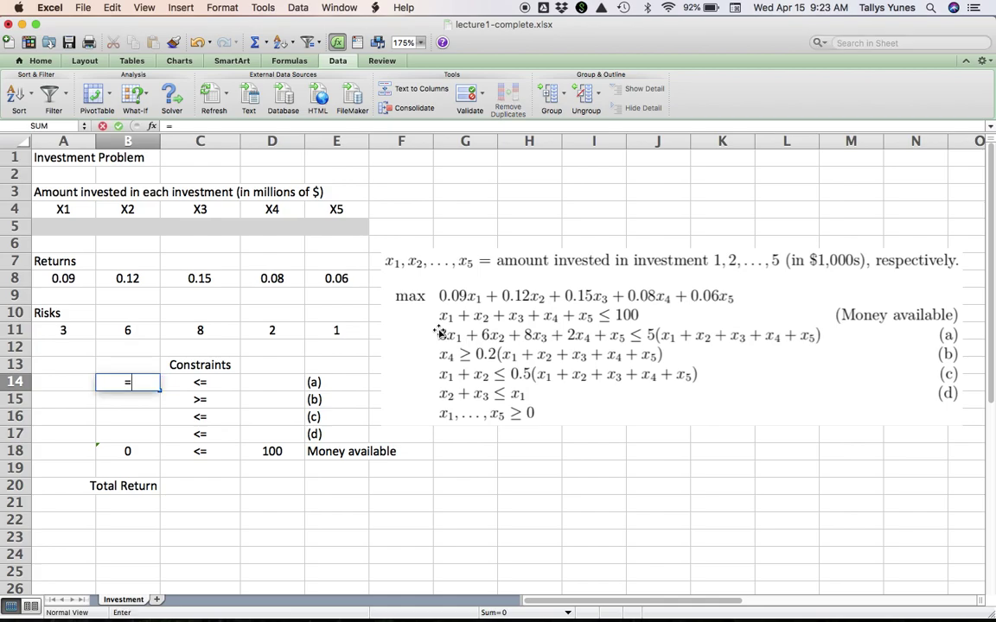
text(sumproduct)
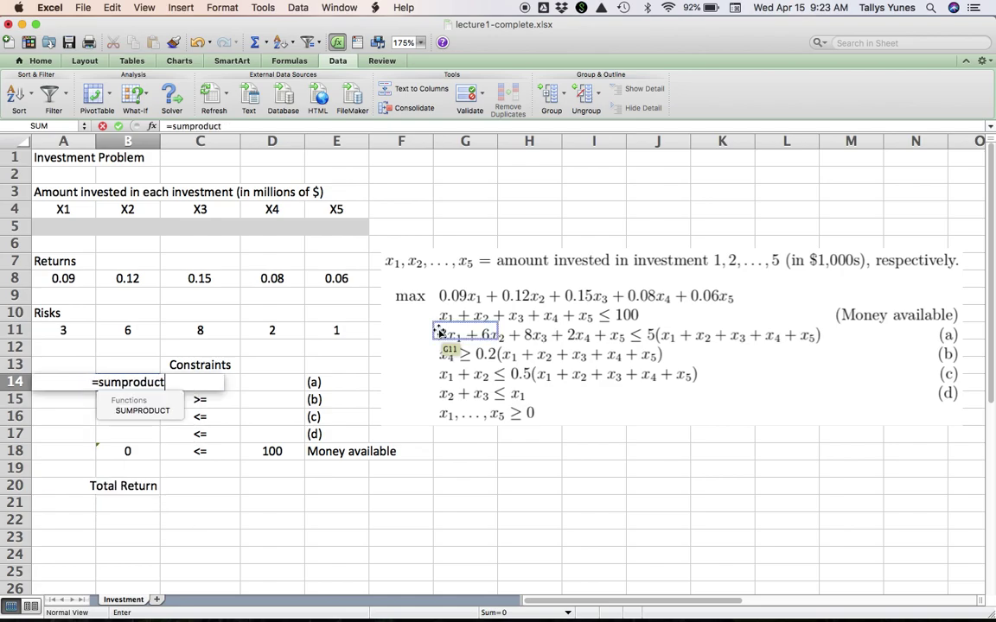
text(()
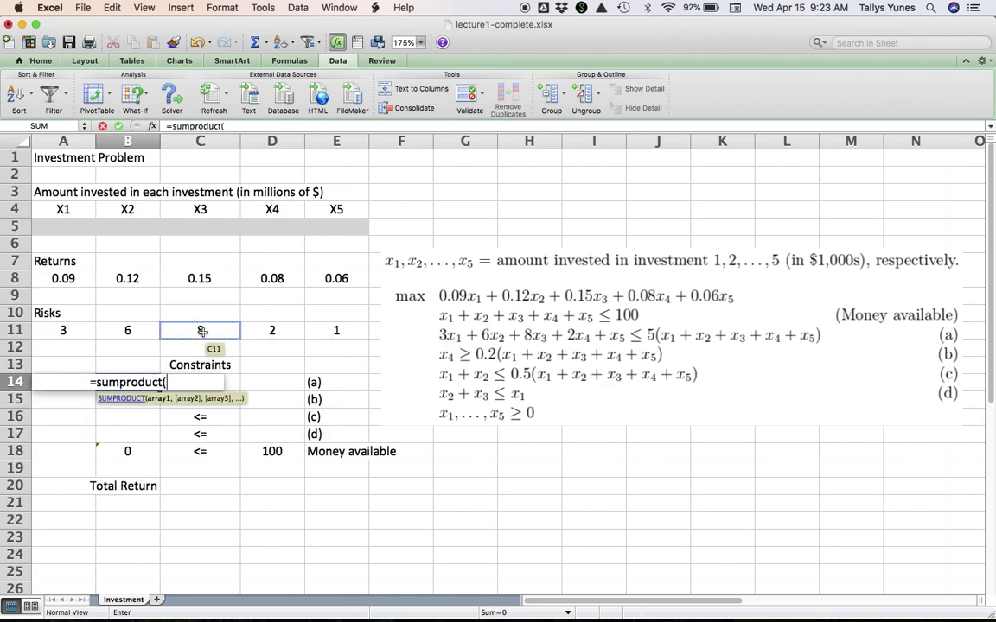
drag(80, 331, 320, 338)
text(,)
click(80, 225)
drag(80, 226, 329, 225)
text())
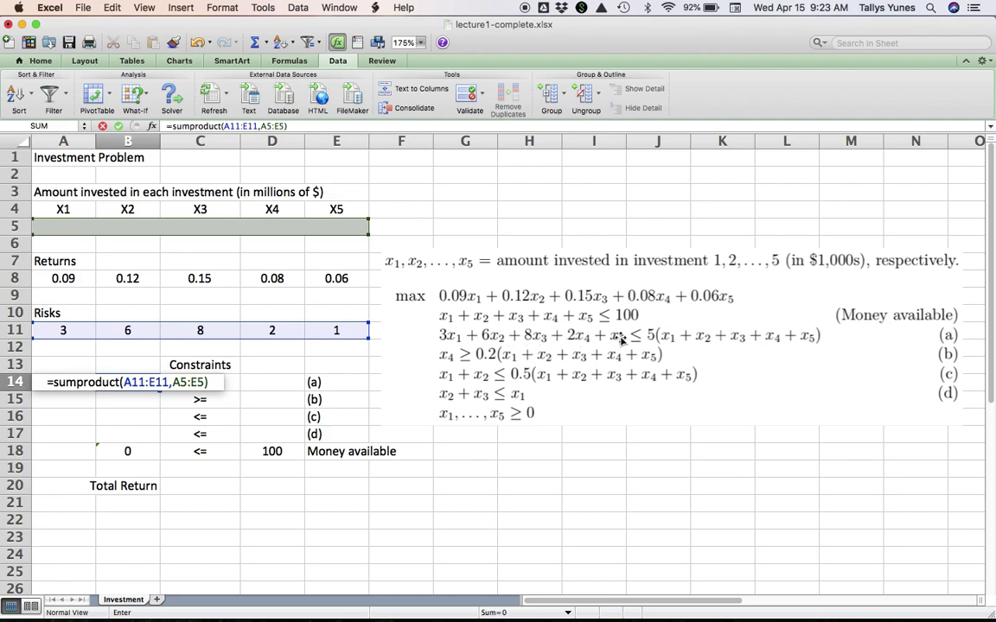
key(Return)
- Enter =5*B18 in D14 as the right-hand side of constraint (a)
key(Up)
key(Right)
key(Right)
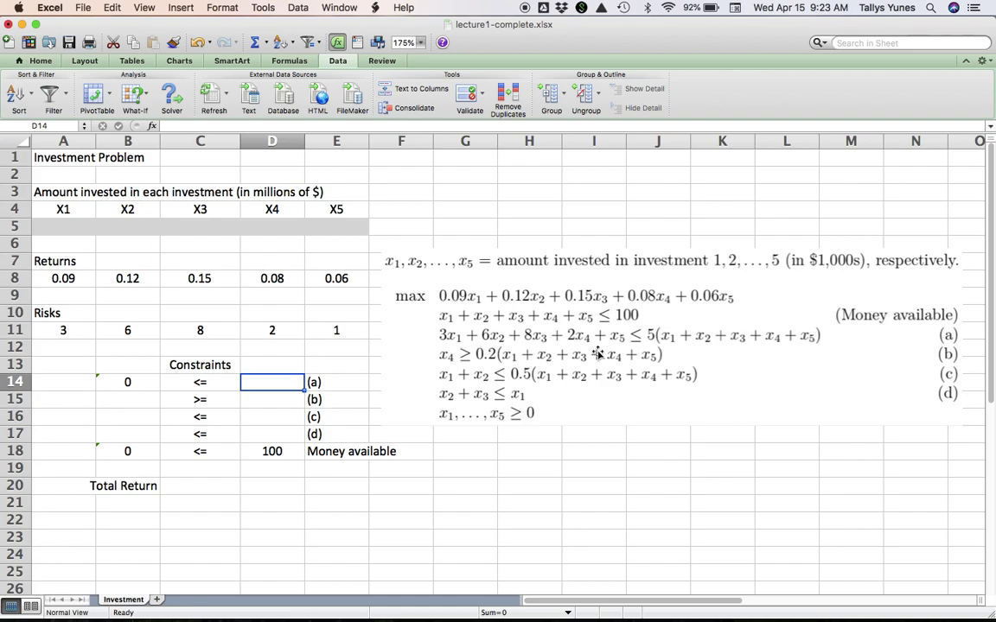
text(=5*)
click(536, 355)
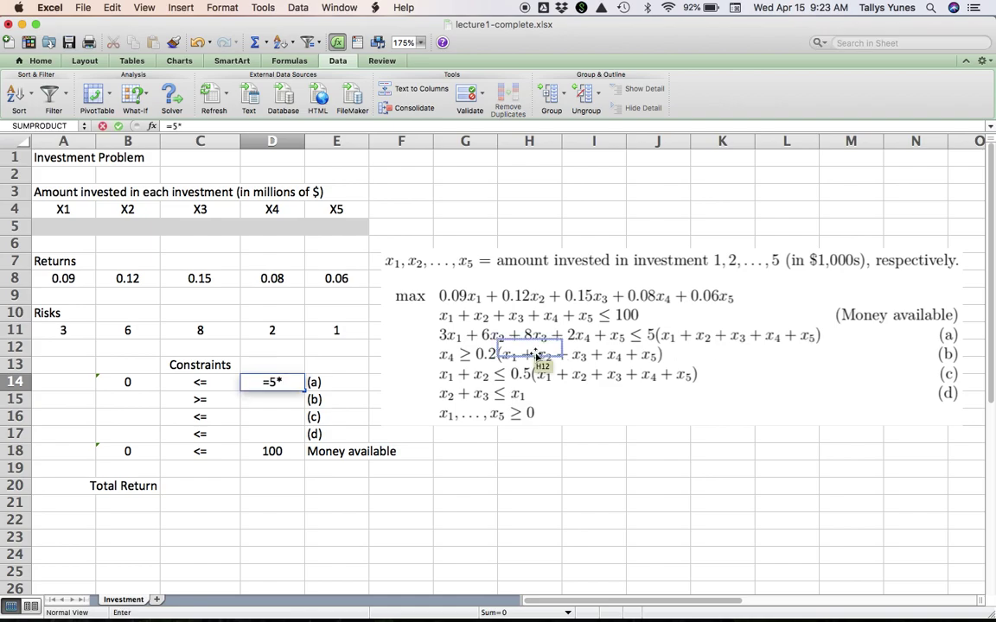
click(145, 457)
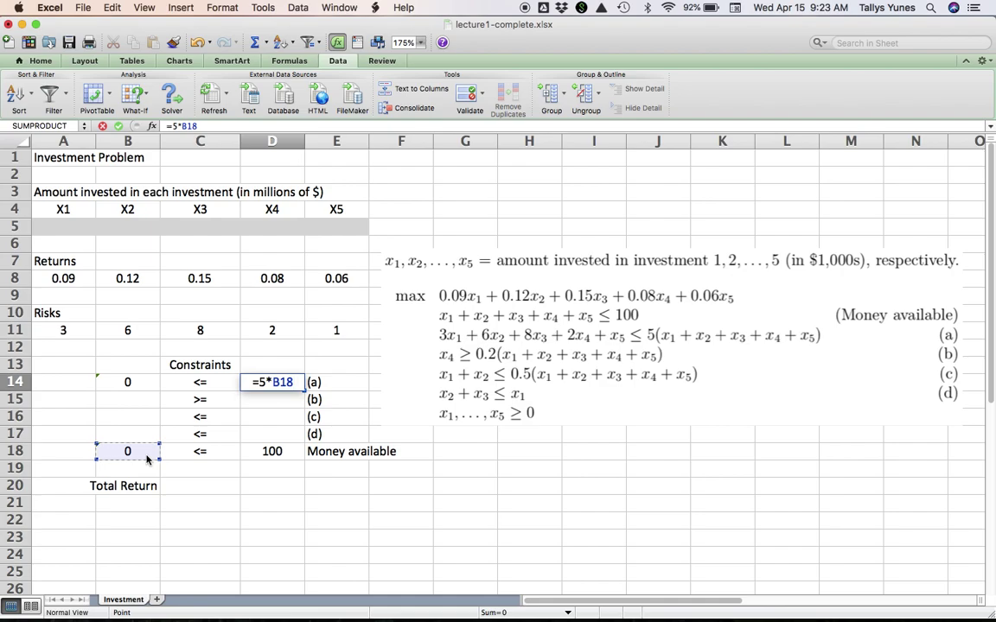
key(Return)
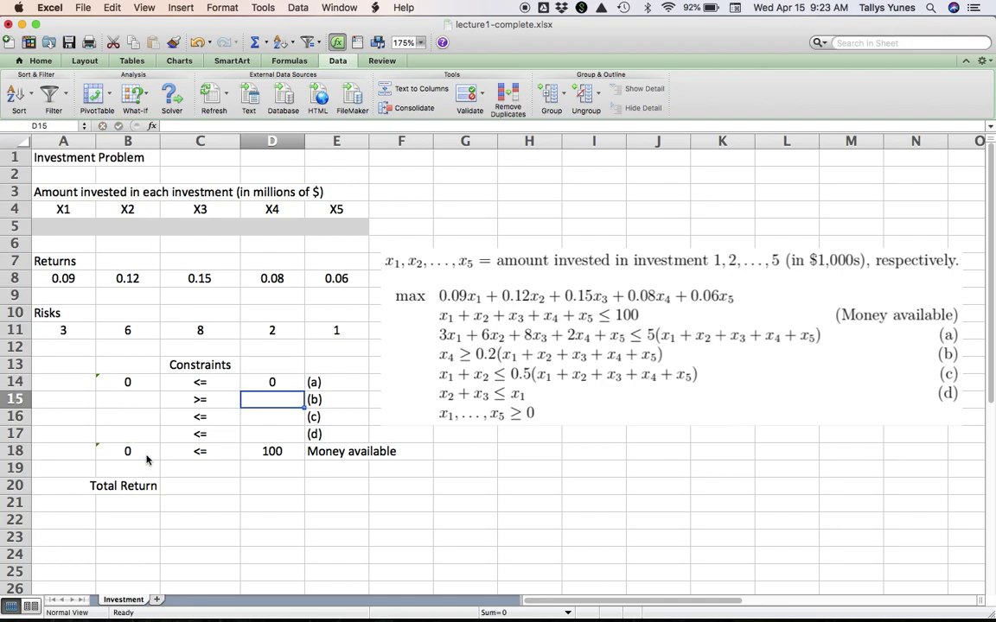
- Enter =D5 in B15 so the left-hand side of constraint (b) refers to the X4 amount
key(Left)
key(Left)
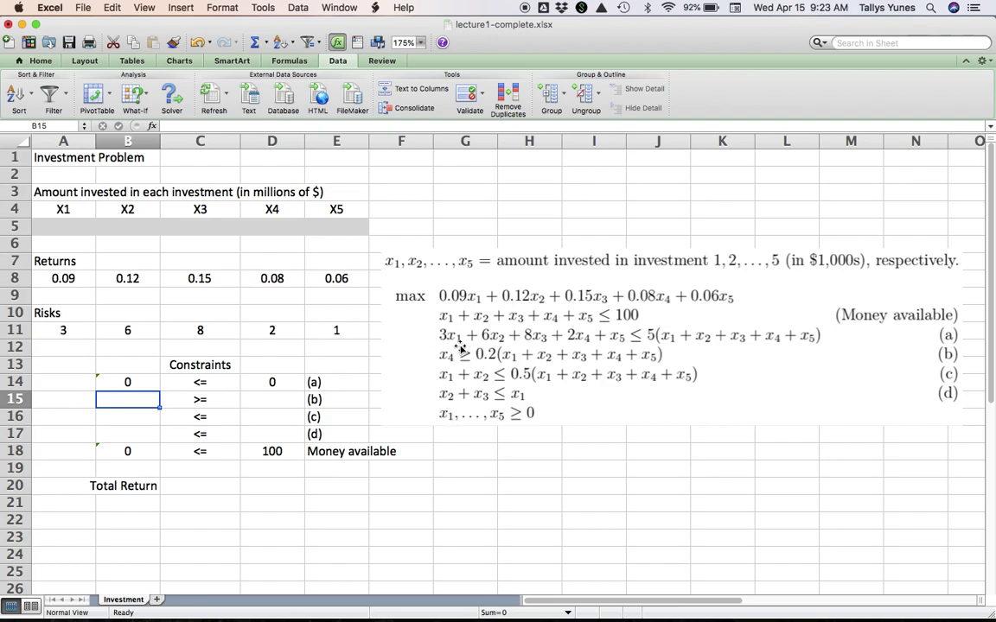
text(=)
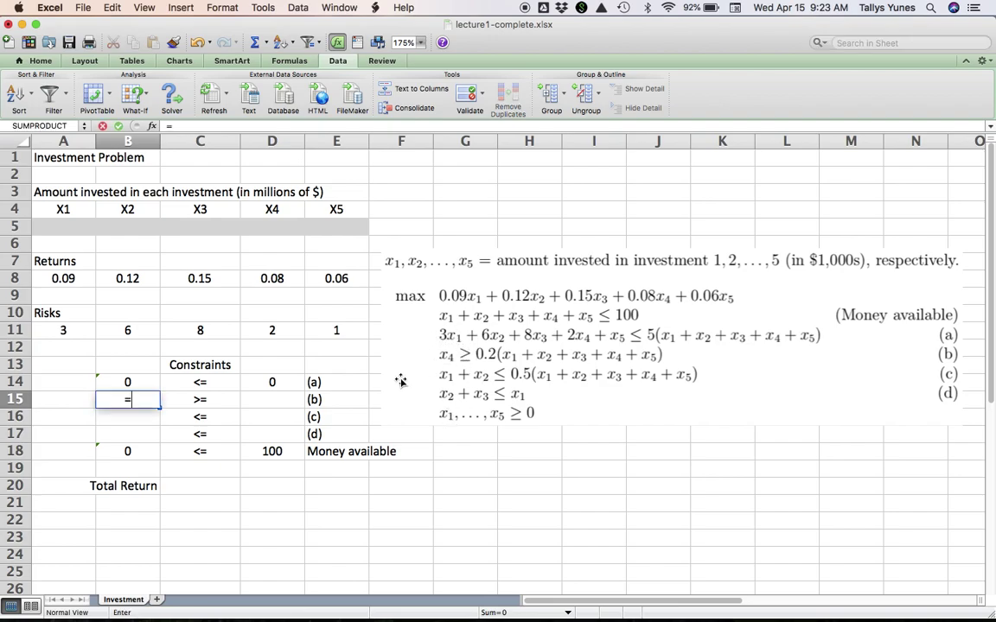
click(285, 228)
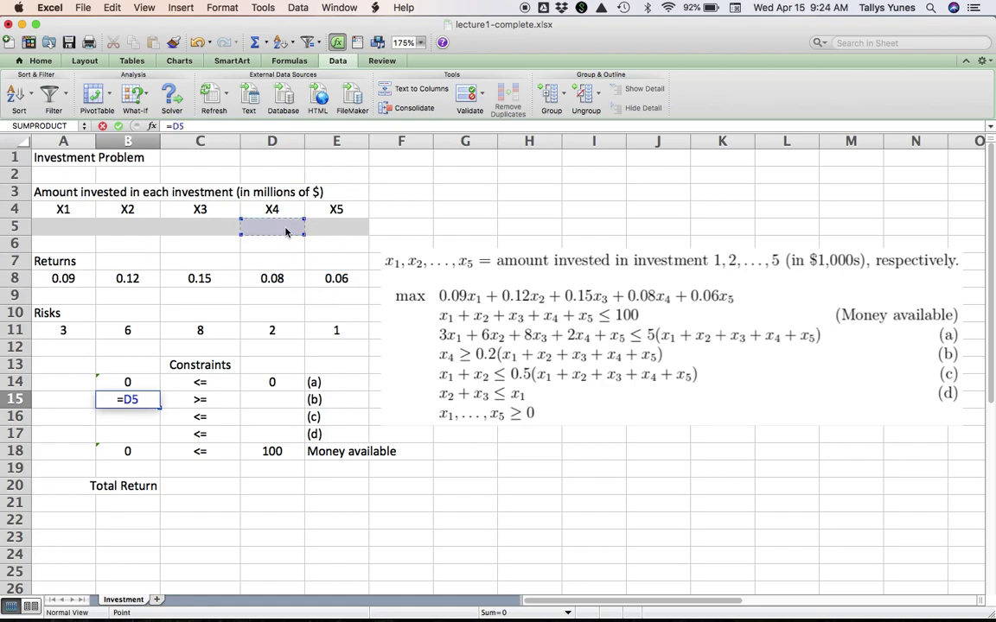
key(Return)
- Enter =0.2*B18 in D15 as the right-hand side of constraint (b)
key(Up)
key(Right)
key(Right)
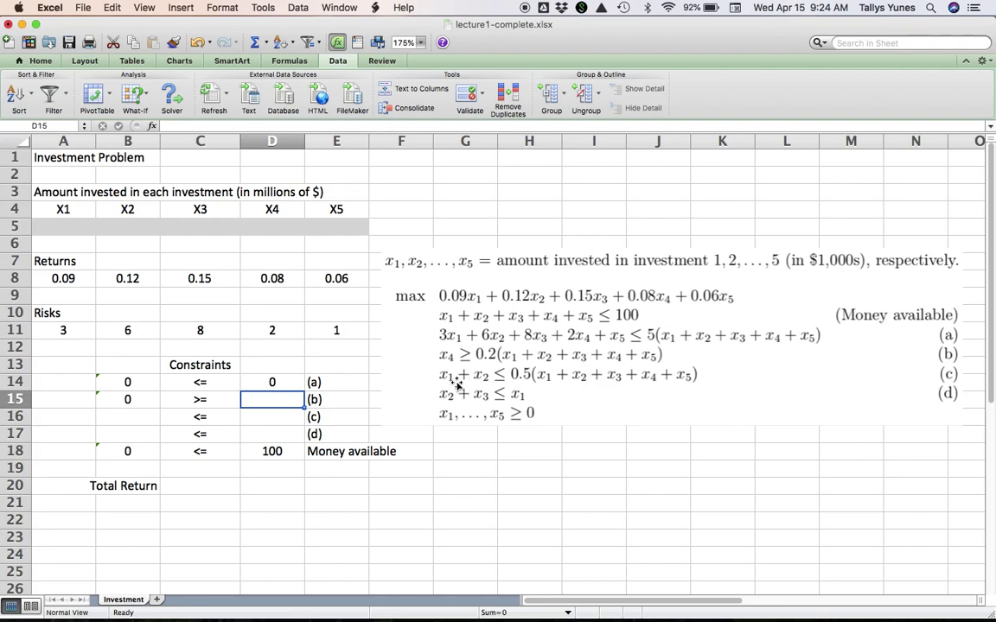
text(=0.2*)
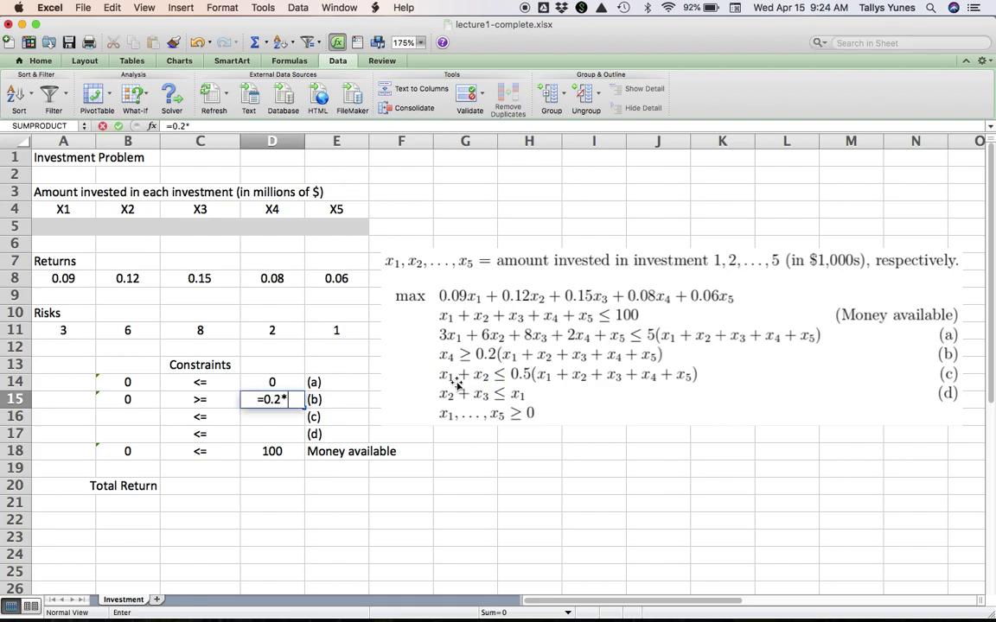
click(153, 451)
click(153, 451)
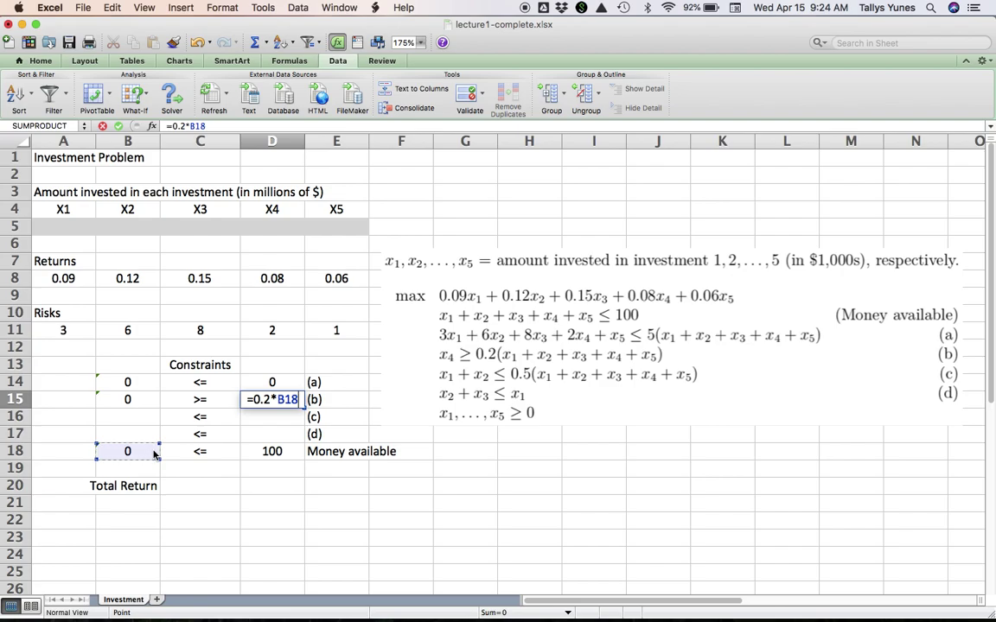
key(Return)
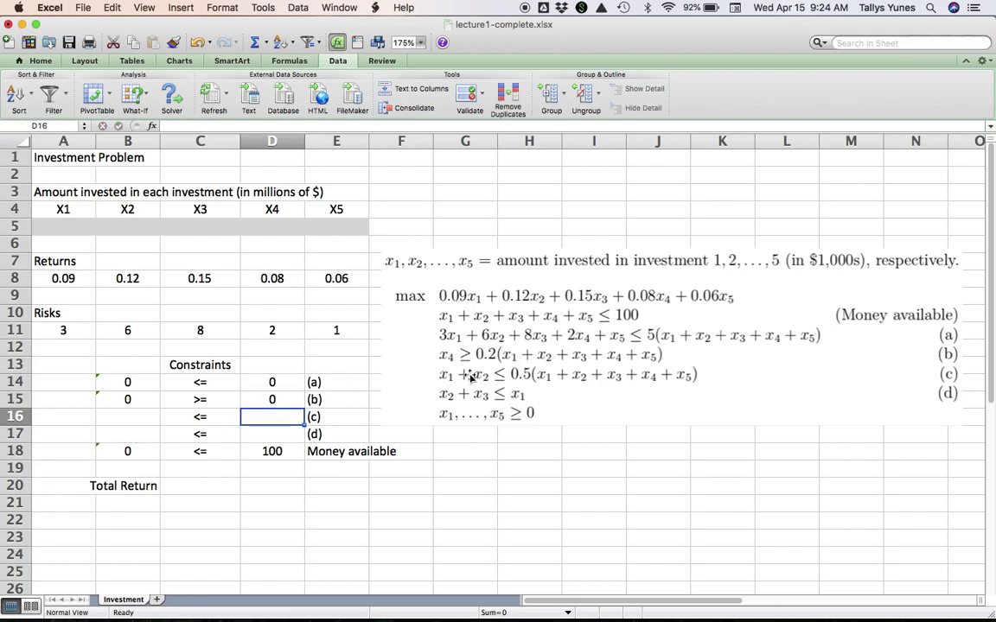
- Enter =A5+B5 in B16 as the left-hand side of constraint (c), adding the X1 and X2 amounts
click(145, 419)
text(=)
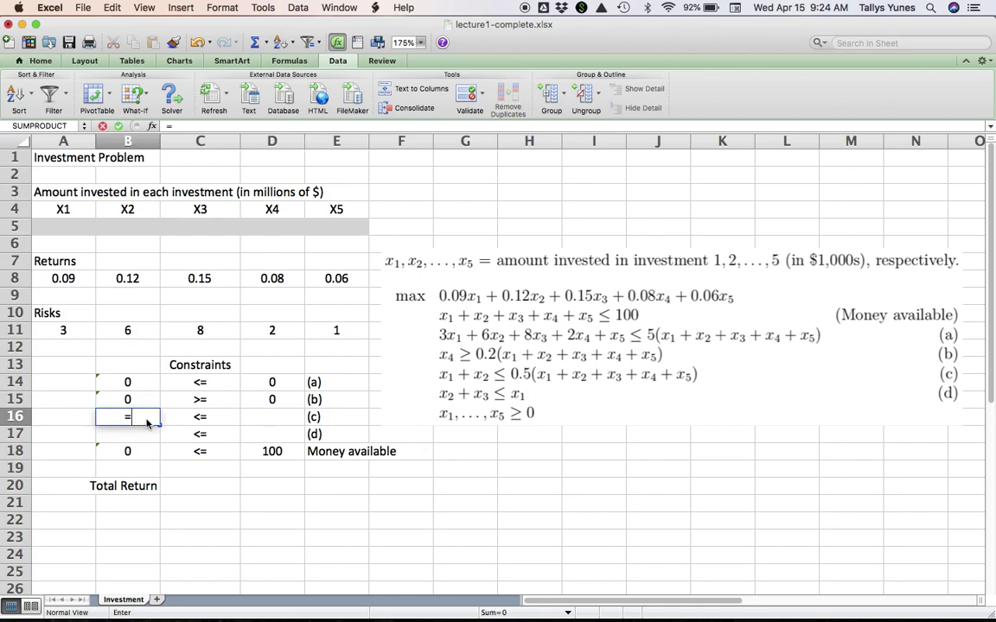
click(77, 227)
text(+)
click(116, 228)
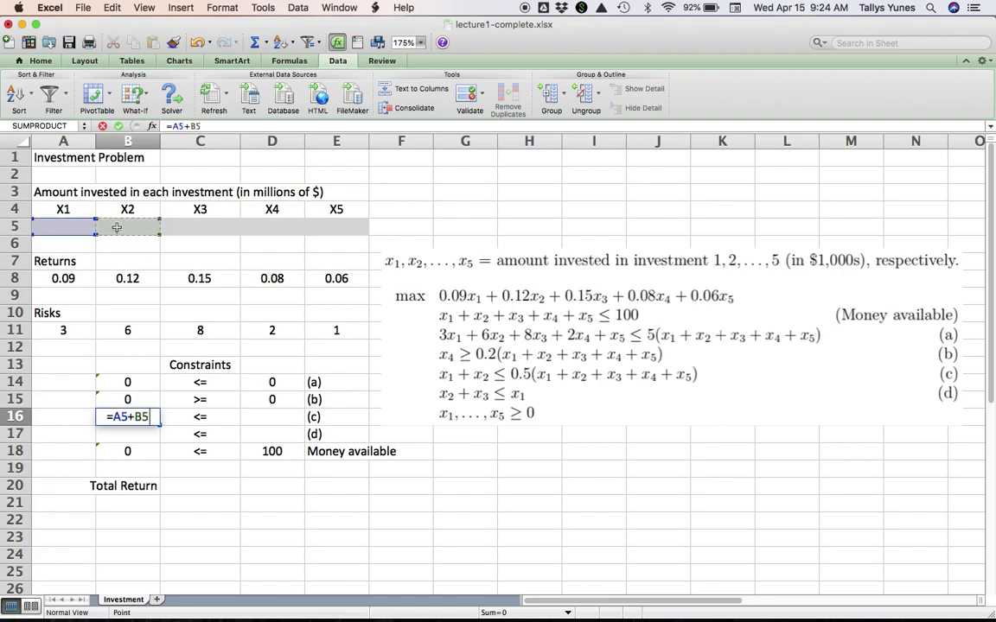
key(Return)
- Enter =0.5*B18 in D16 as the right-hand side of constraint (c)
key(Up)
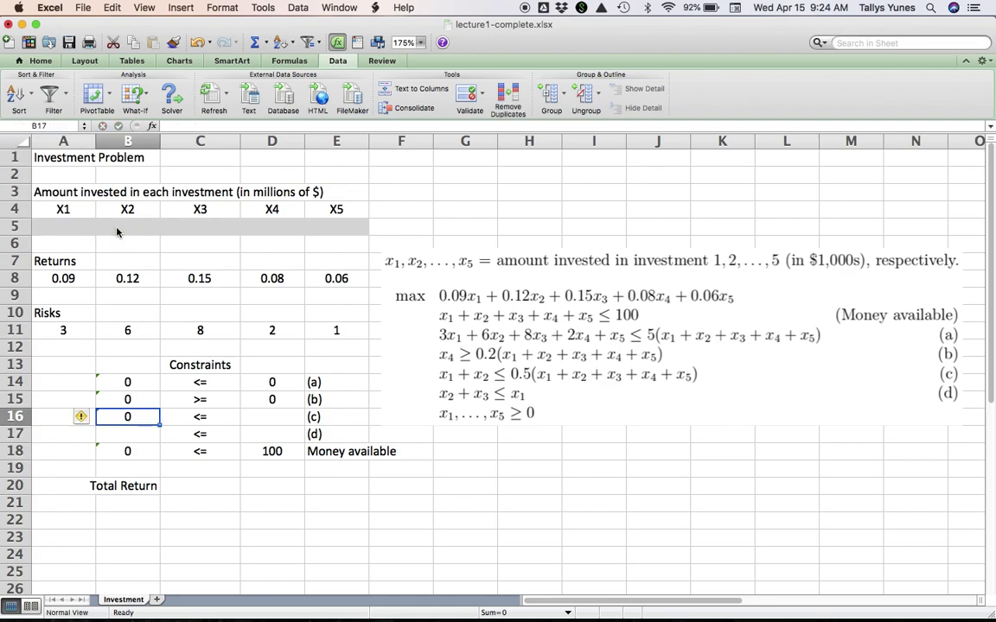
key(Right)
key(Right)
text(=0.5*)
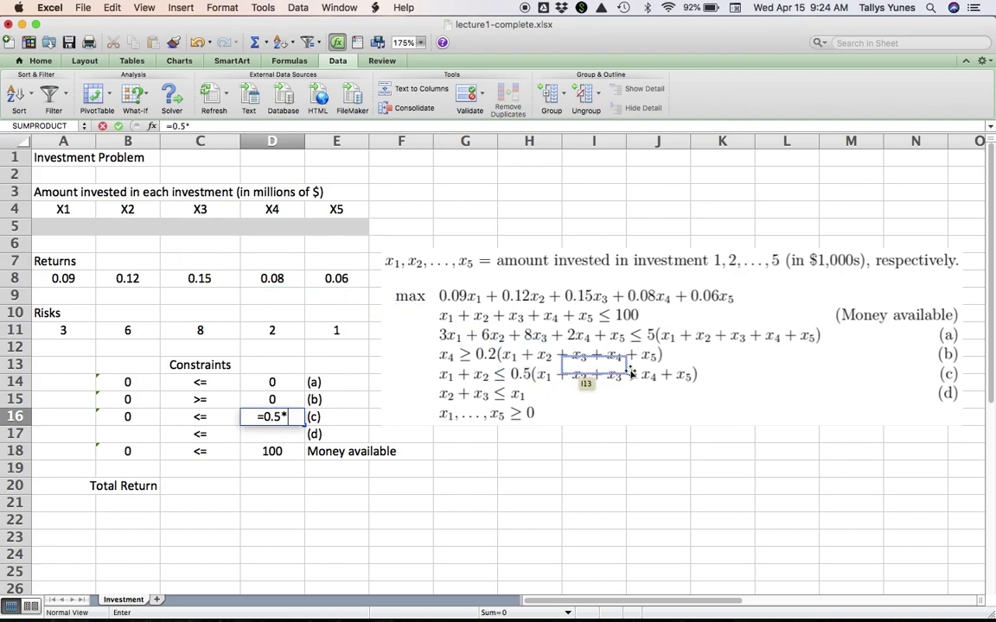
click(146, 457)
key(Return)
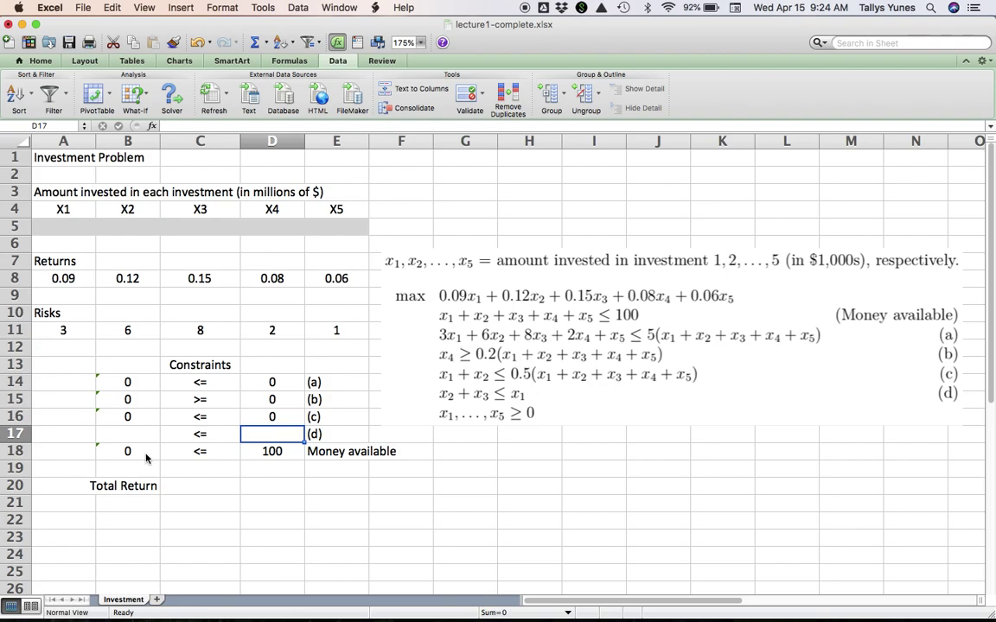
- Enter =B5+C5 in B17 as the left-hand side of constraint (d), adding the X2 and X3 amounts
key(Left)
key(Left)
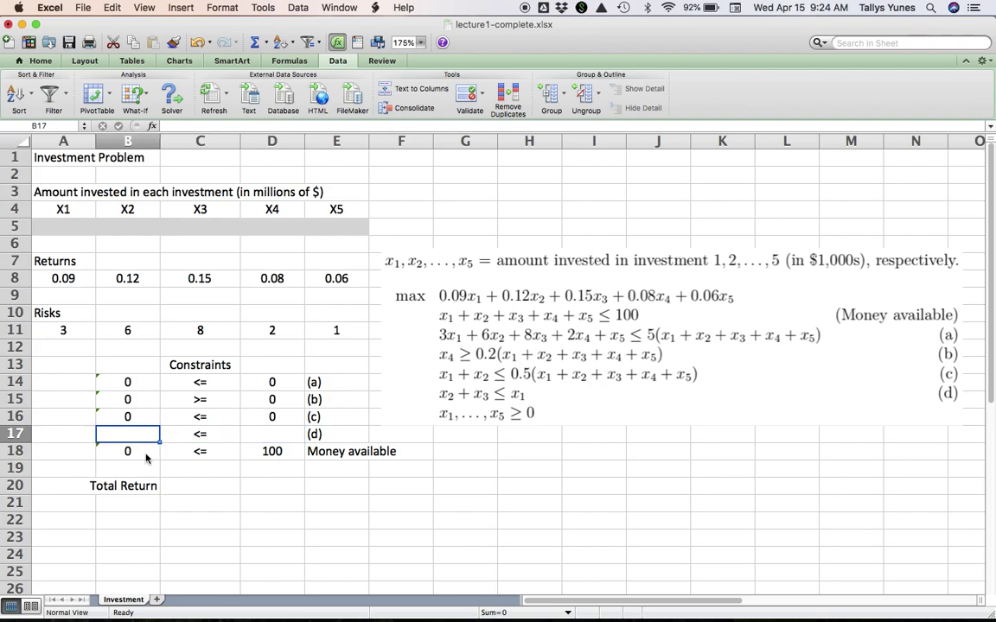
text(=)
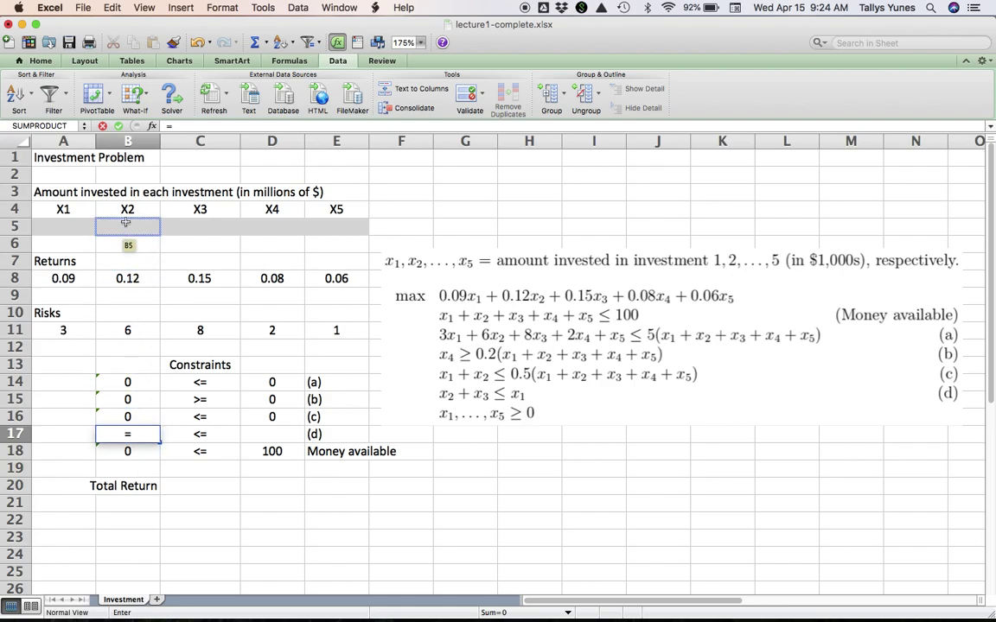
click(127, 225)
text(+)
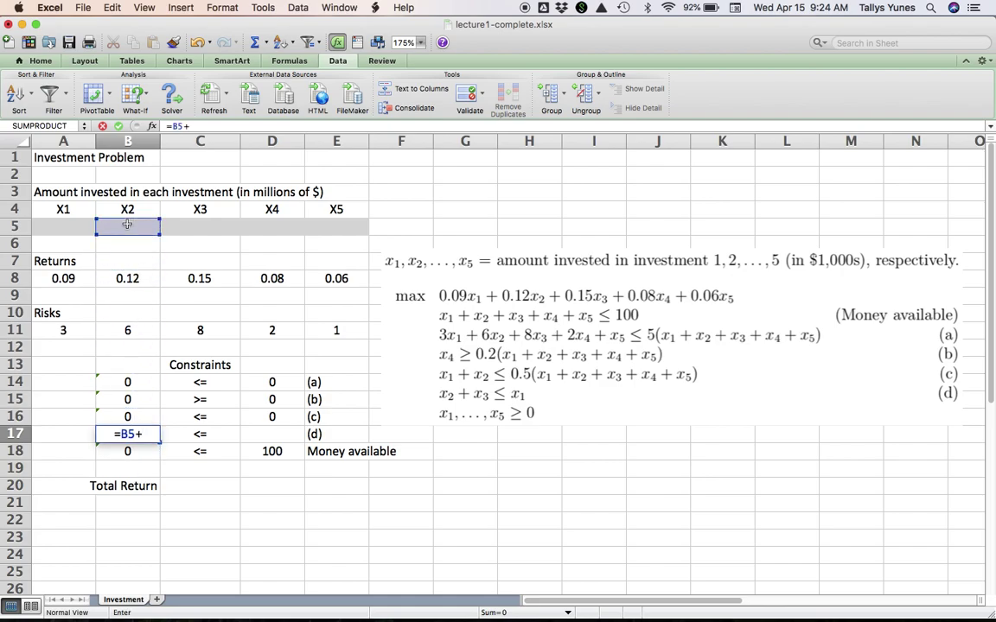
click(180, 228)
key(Return)
- Enter =A5 in D17 so the right-hand side of constraint (d) refers to the X1 amount
key(Up)
key(Right)
key(Right)
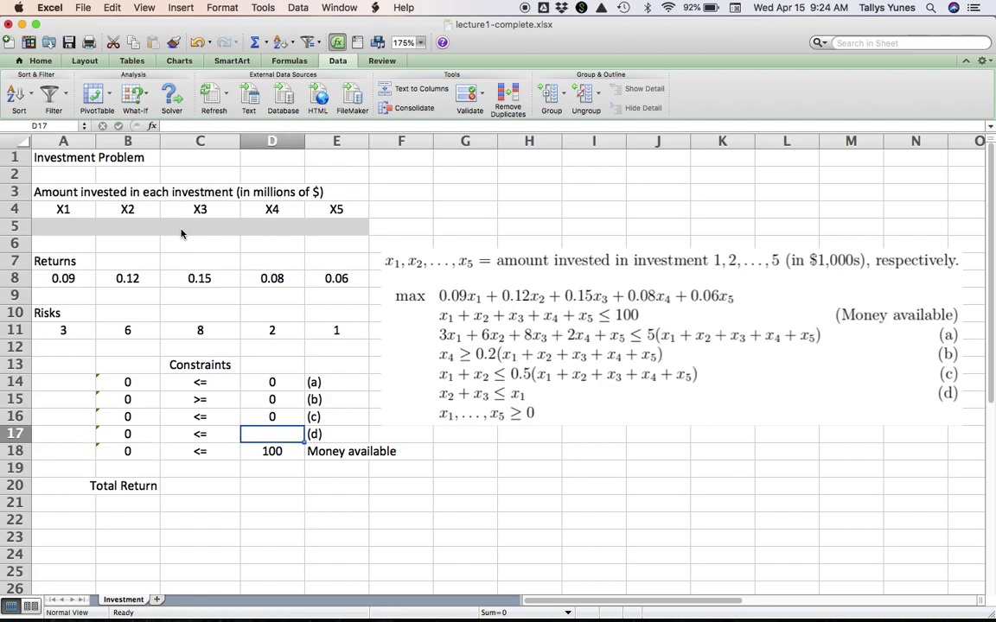
text(=)
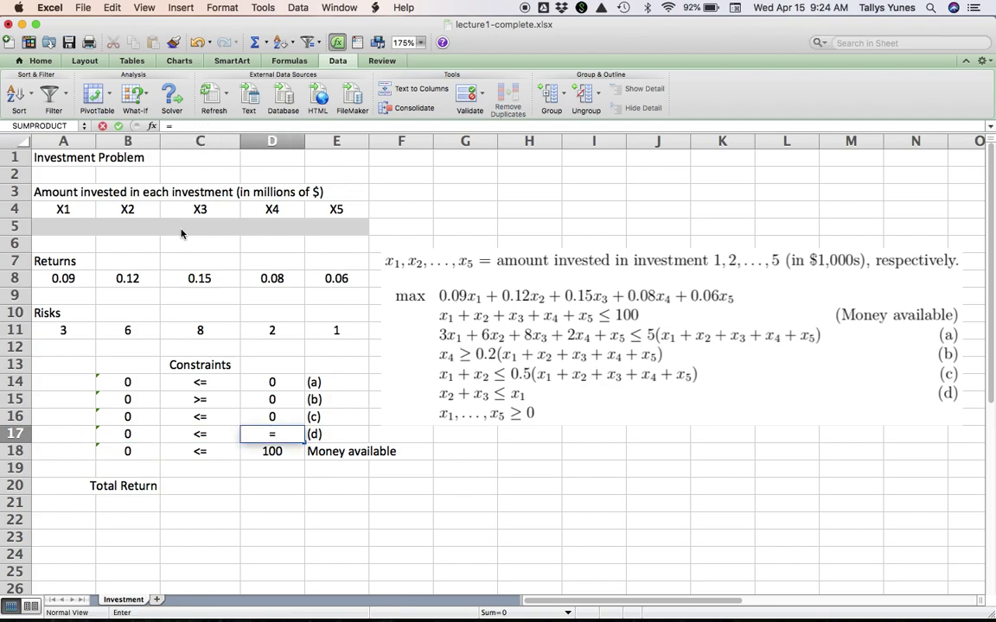
click(86, 227)
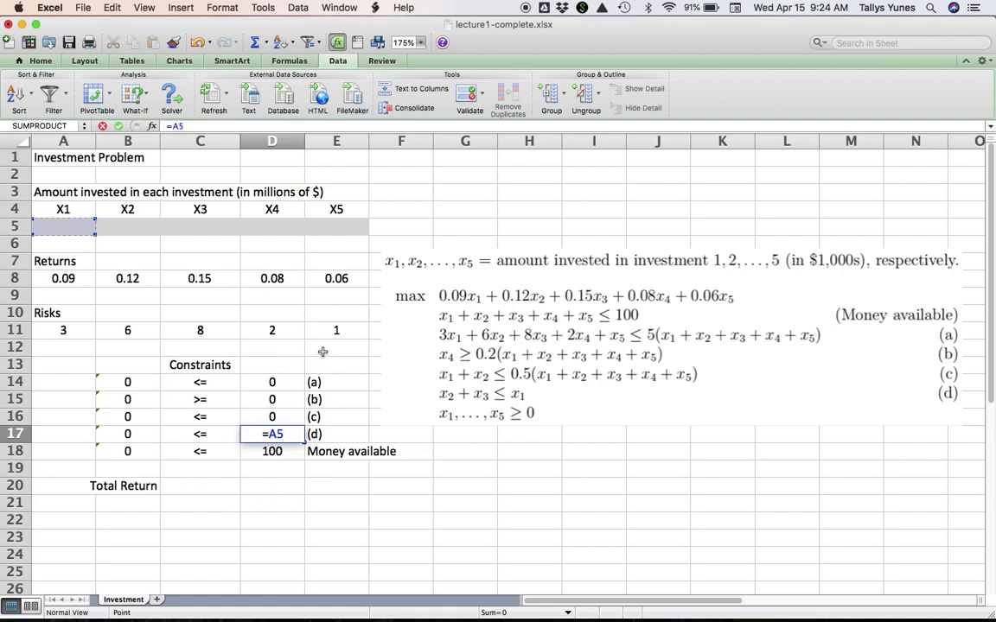
key(Return)
- Enter =SUMPRODUCT(A5:E5,A8:E8) in C20 to calculate the total return from the invested amounts and their returns
key(Down)
key(Down)
key(Left)
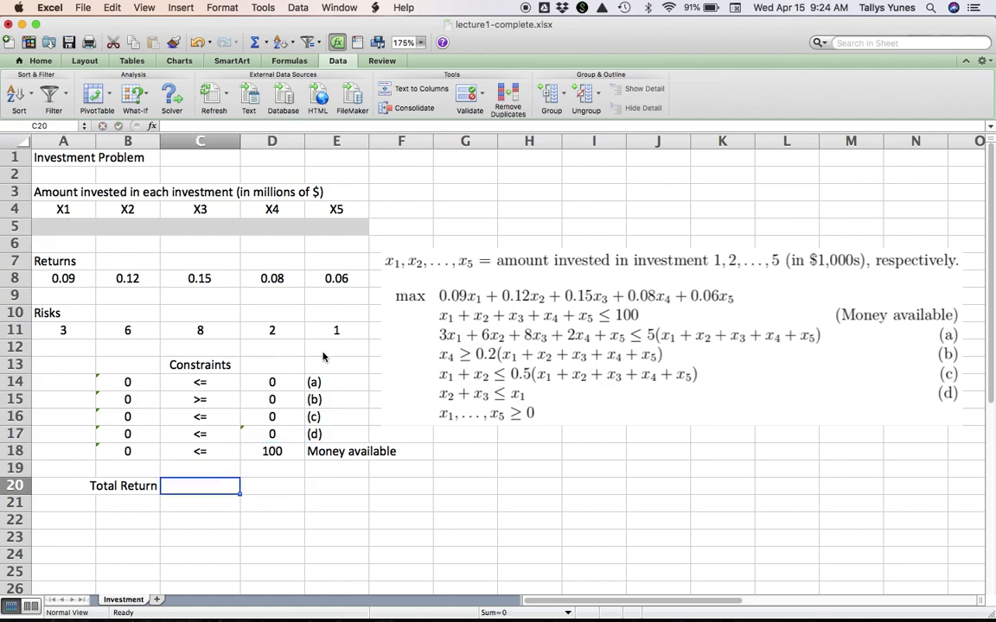
text(=)
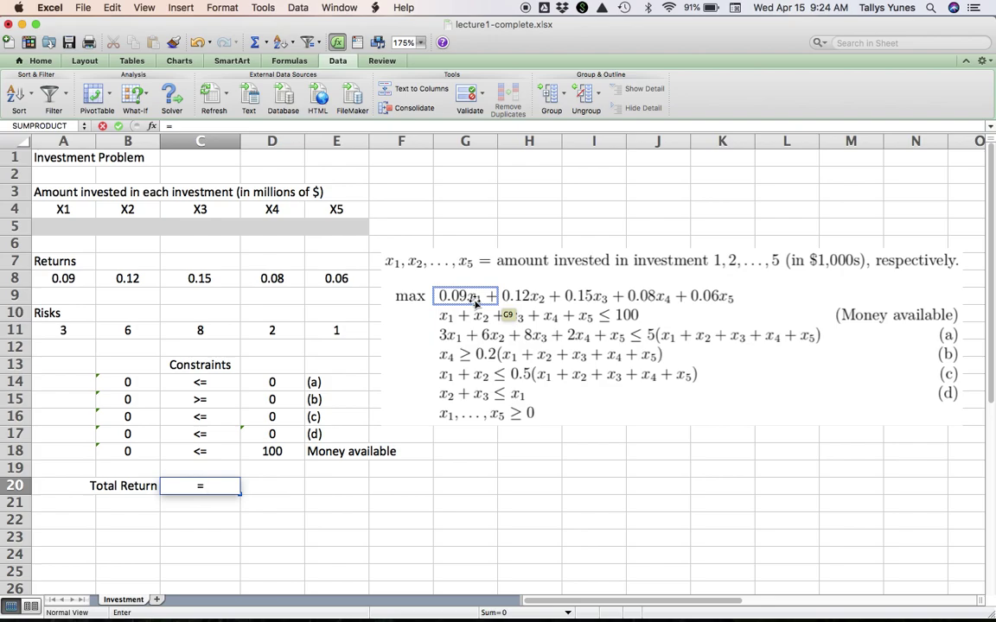
text(sumproduct()
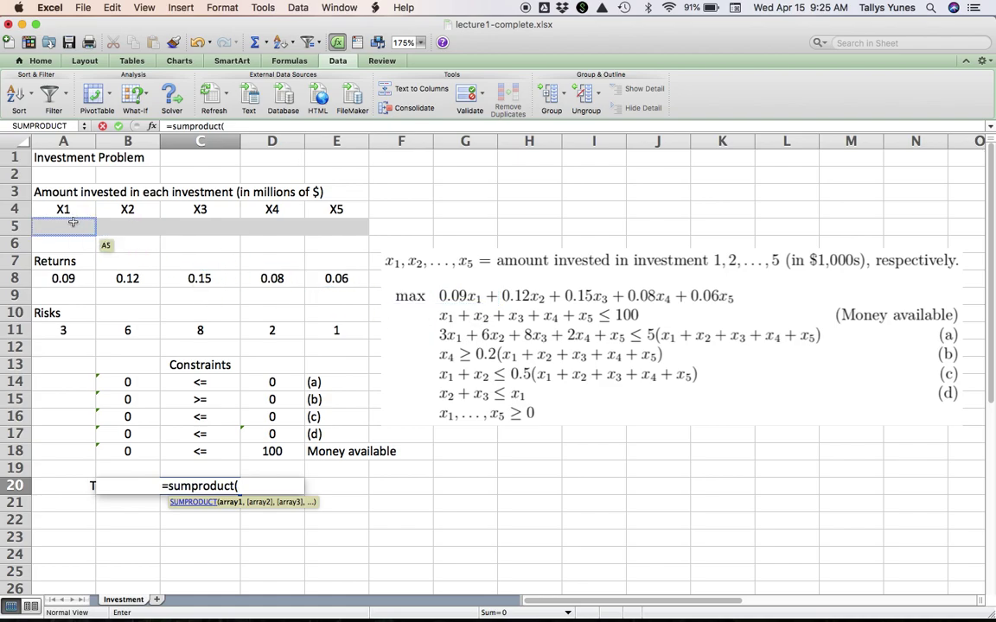
drag(75, 225, 321, 231)
text(,)
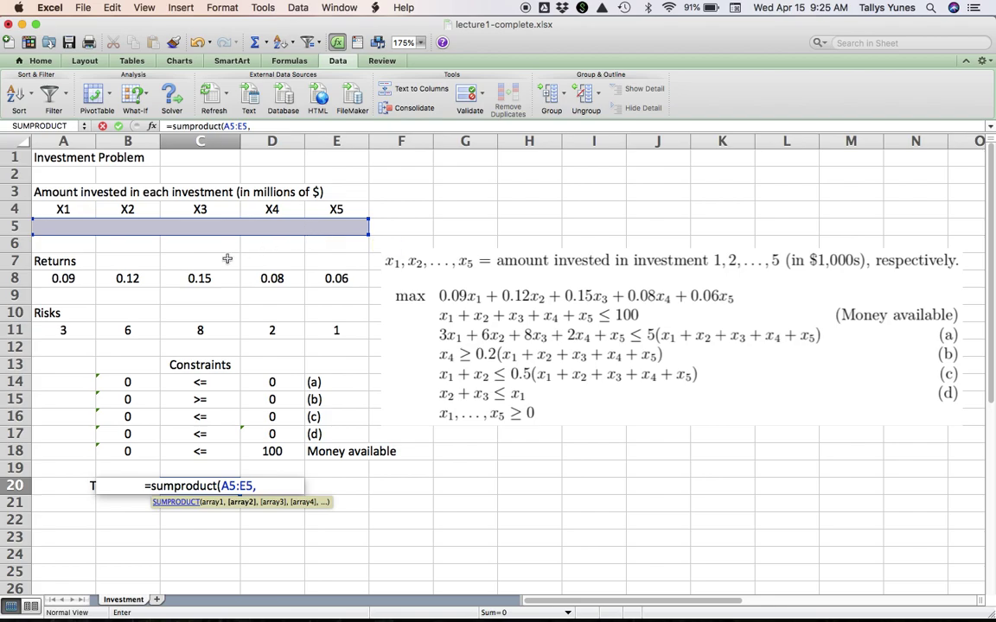
drag(74, 278, 325, 281)
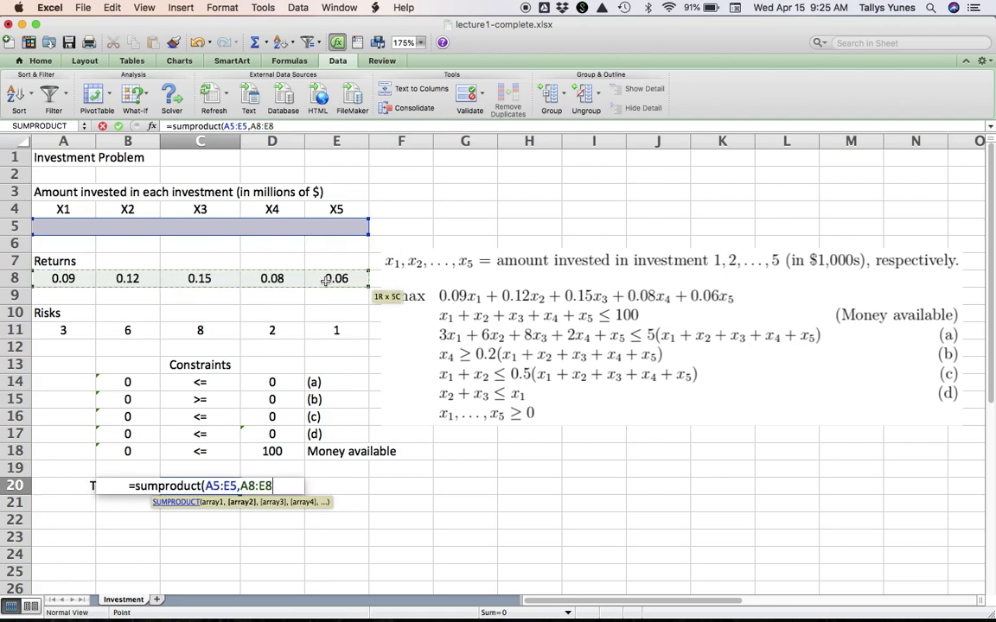
text())
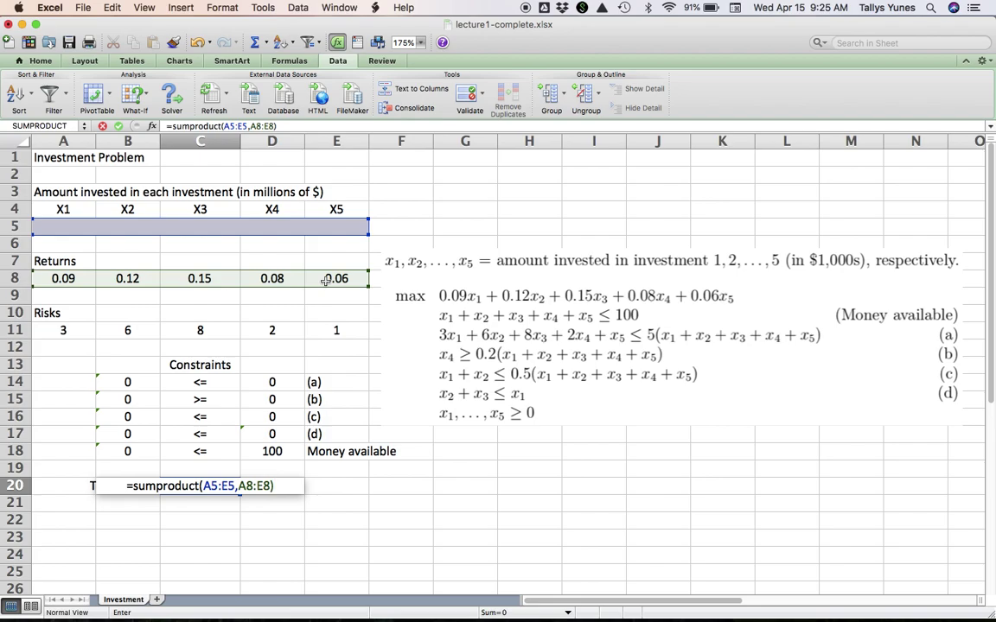
key(Return)
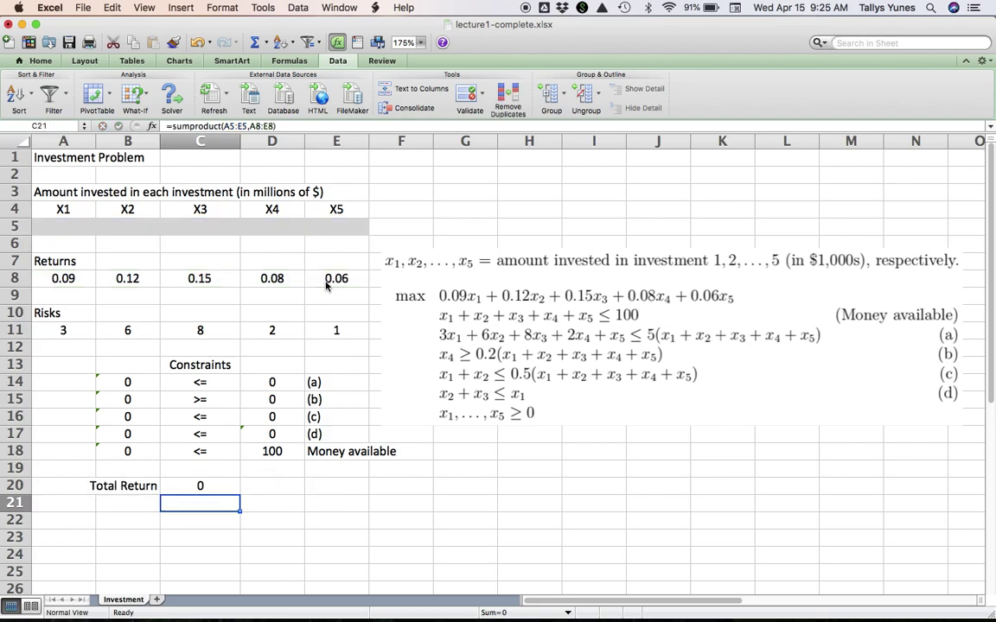
- Set up Solver with the total return in C20 as the objective and A5:E5 as the changing variable cells
key(Up)
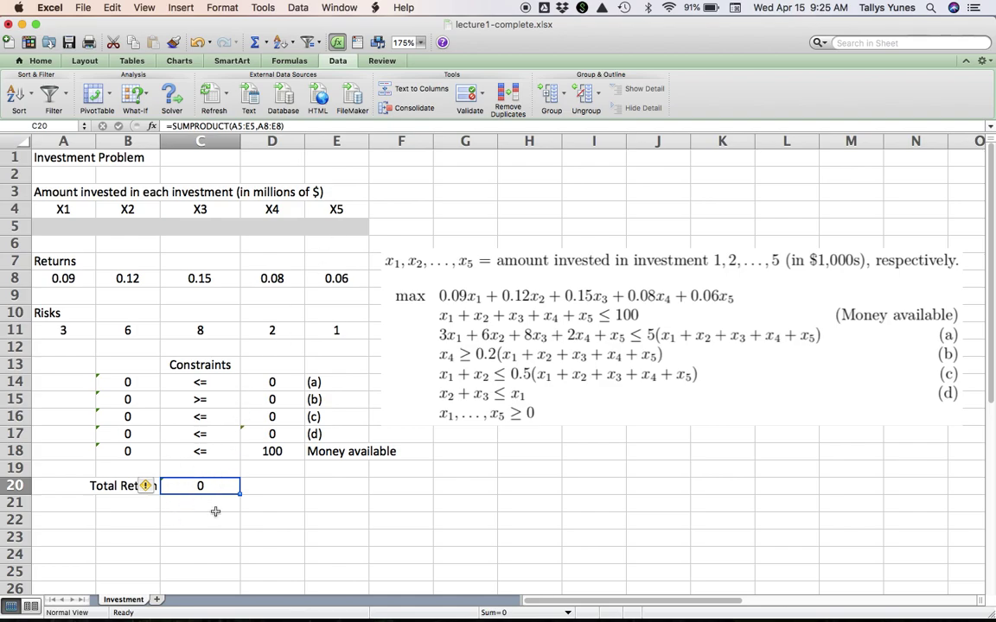
click(172, 96)
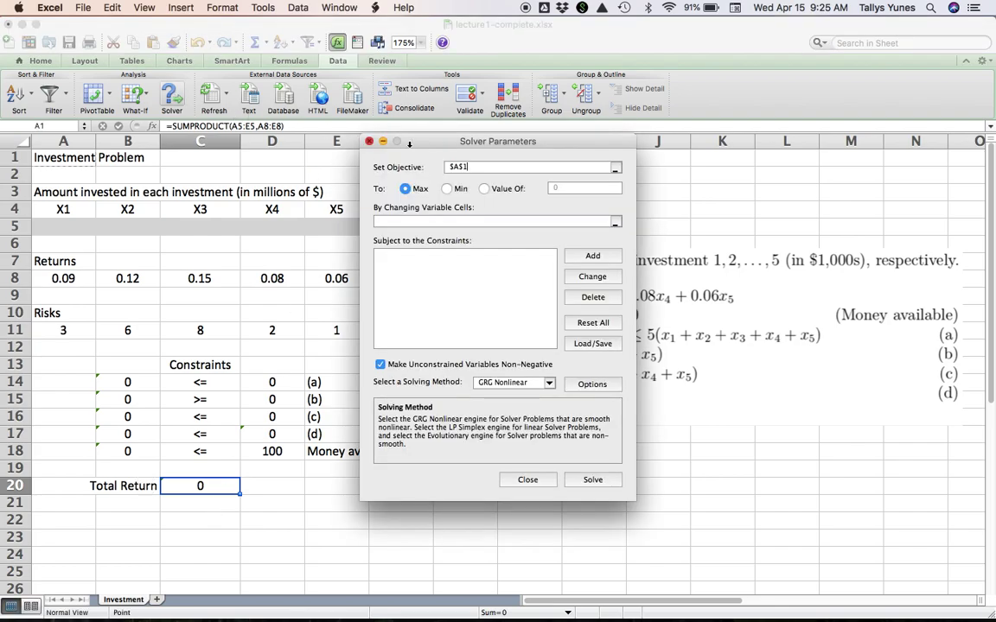
drag(436, 144, 601, 187)
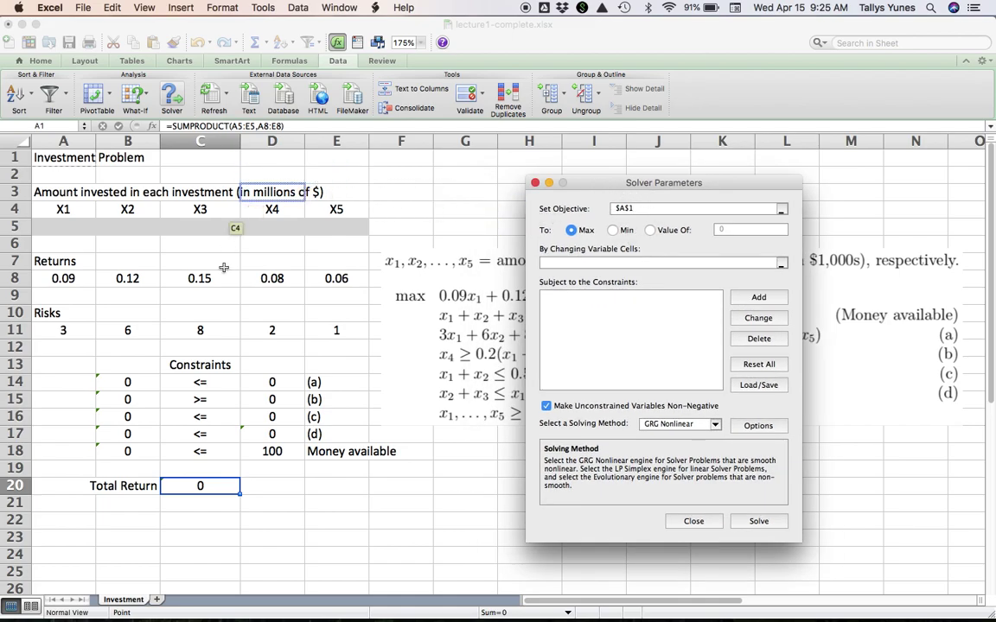
click(216, 486)
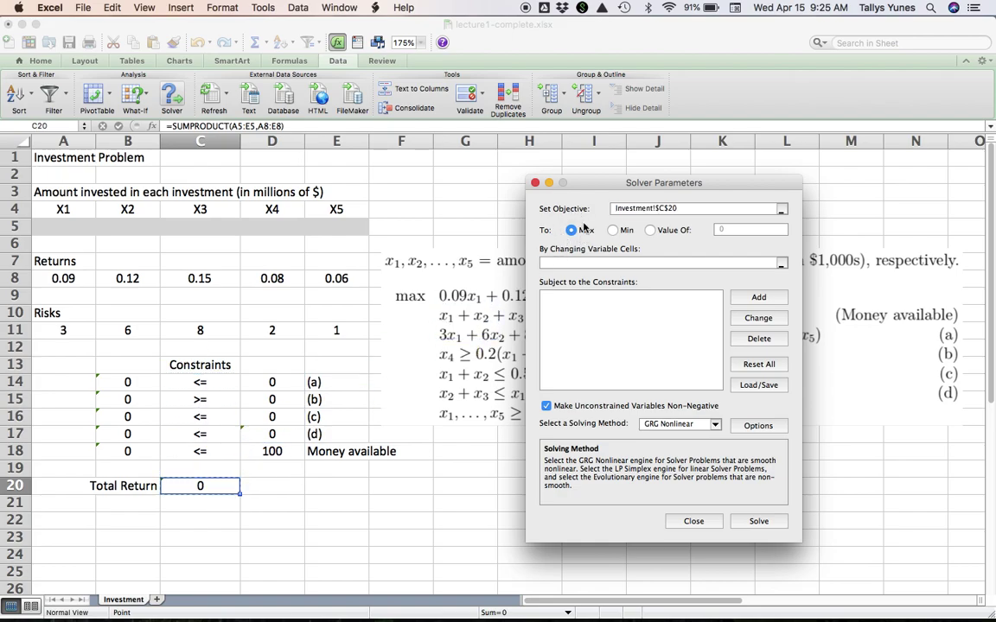
click(572, 264)
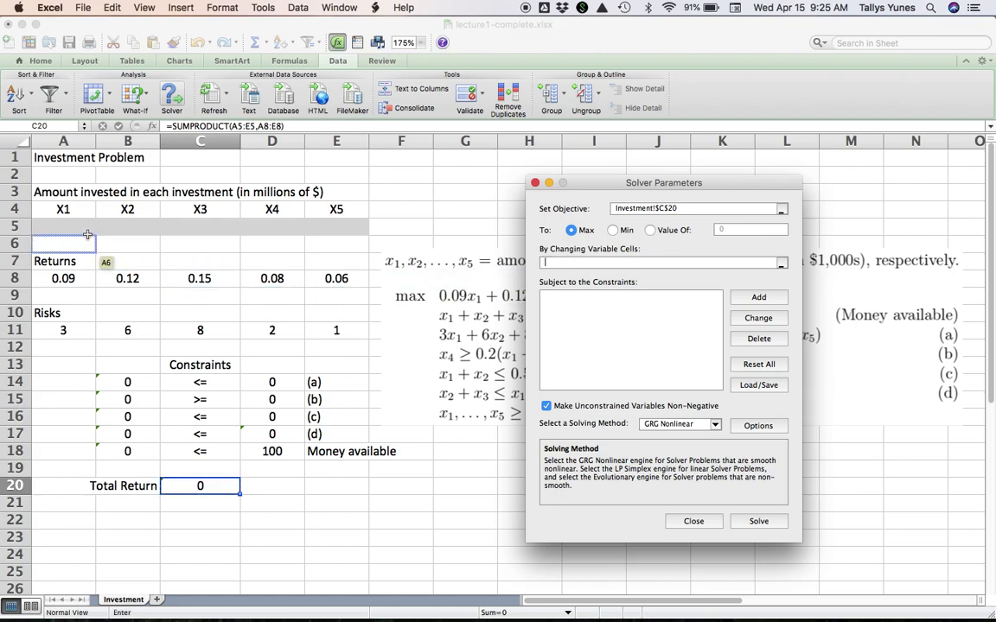
drag(76, 228, 329, 228)
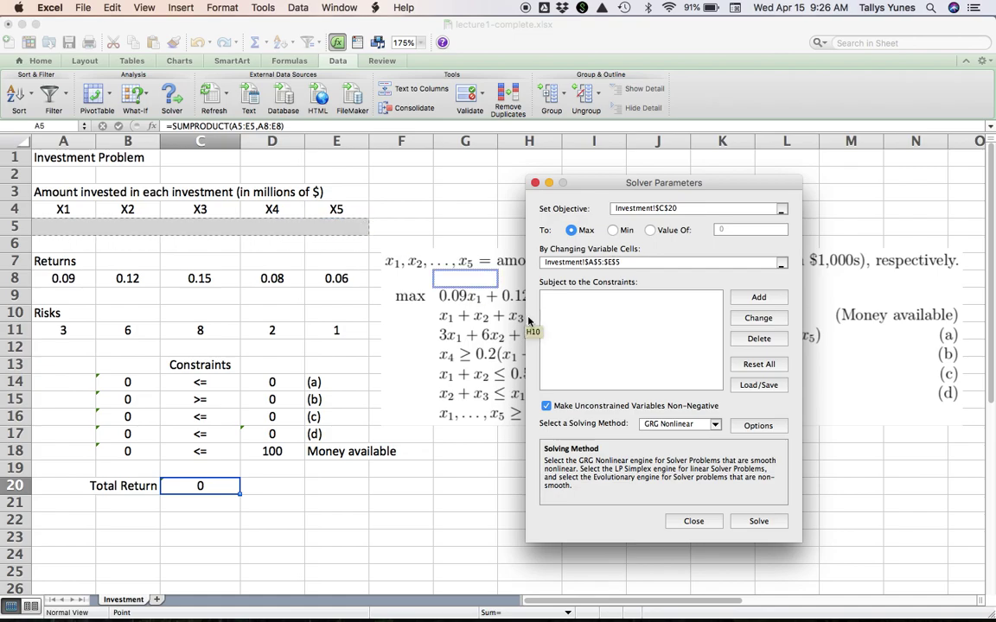
- Add the Solver constraint B14 <= D14 for constraint (a)
click(756, 299)
drag(591, 281, 650, 444)
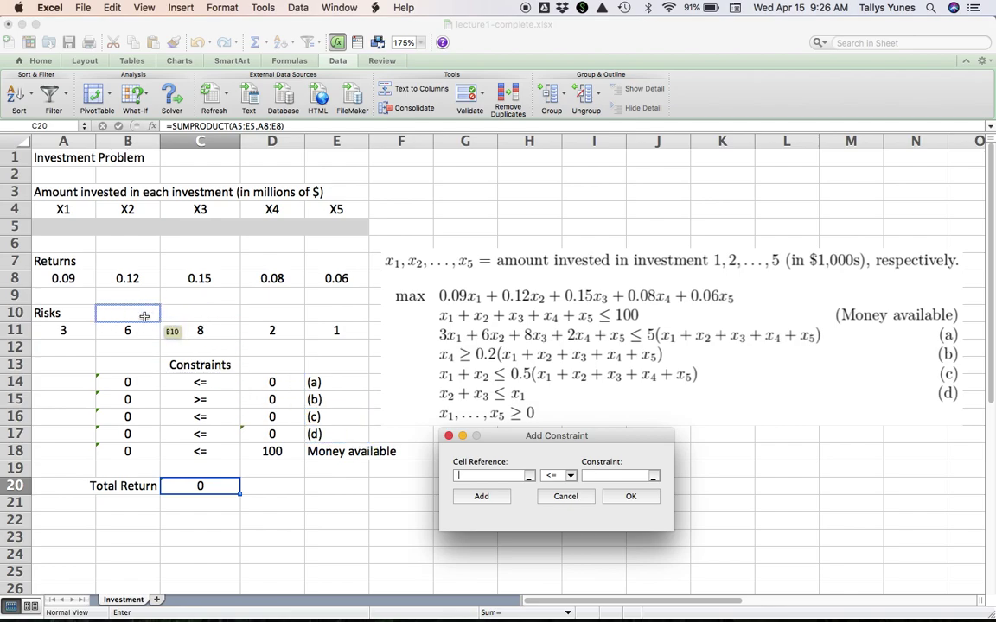
click(141, 383)
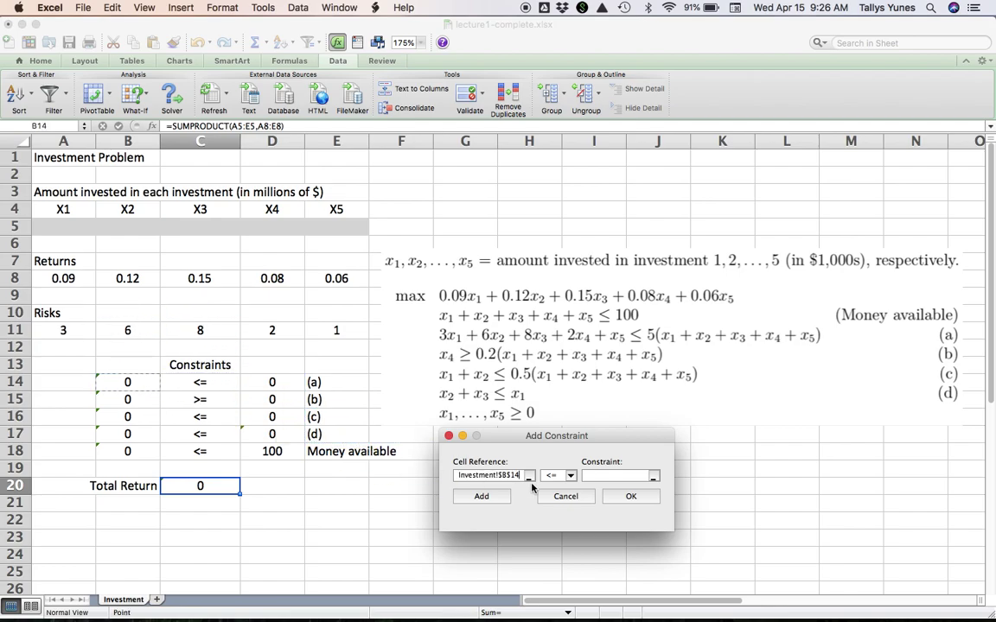
click(596, 475)
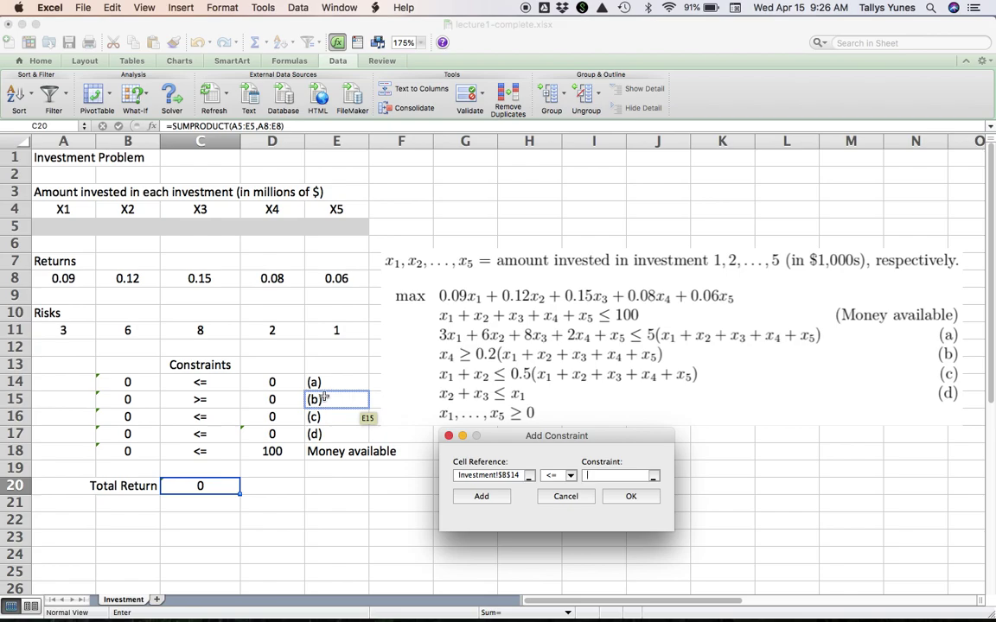
click(291, 386)
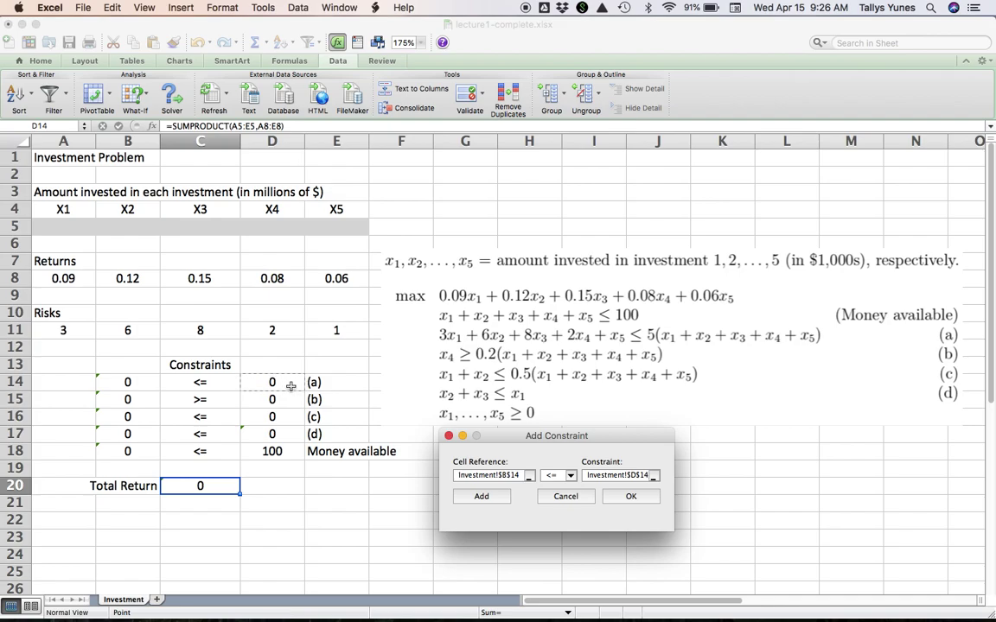
click(483, 496)
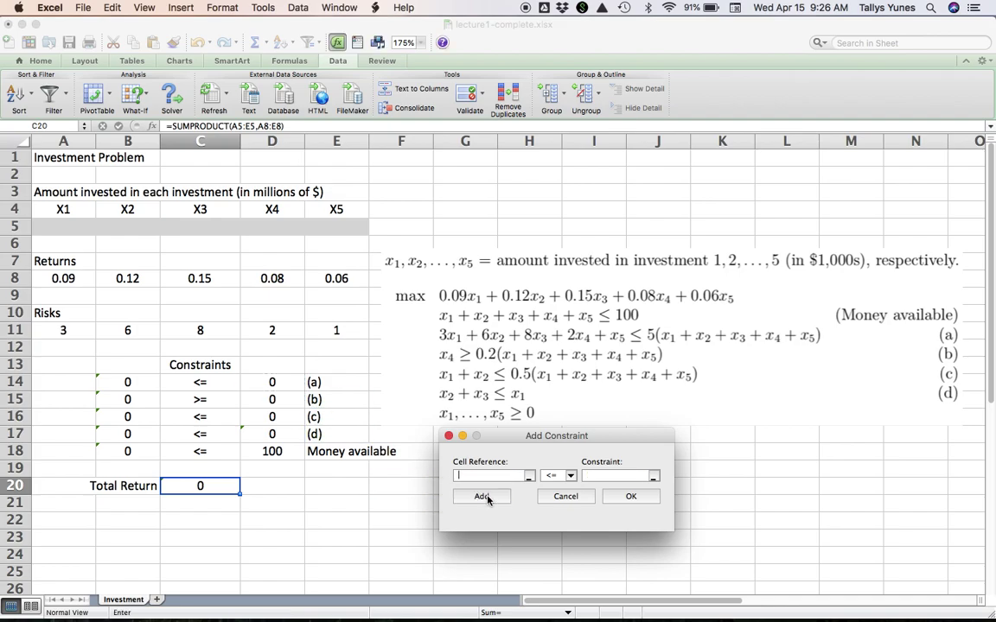
- Add the Solver constraint B15 >= D15 for constraint (b)
click(146, 403)
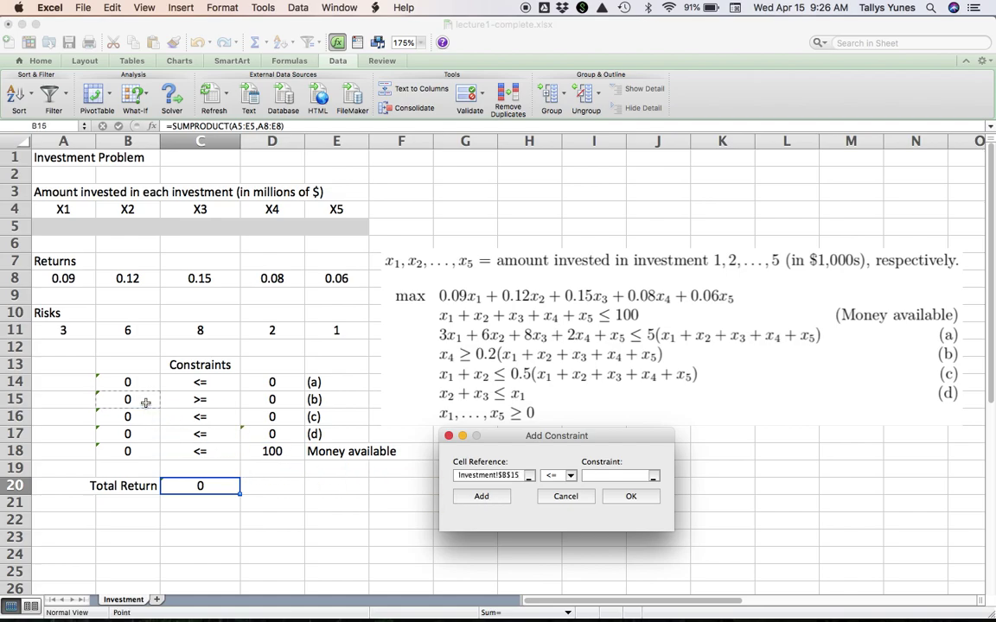
click(567, 475)
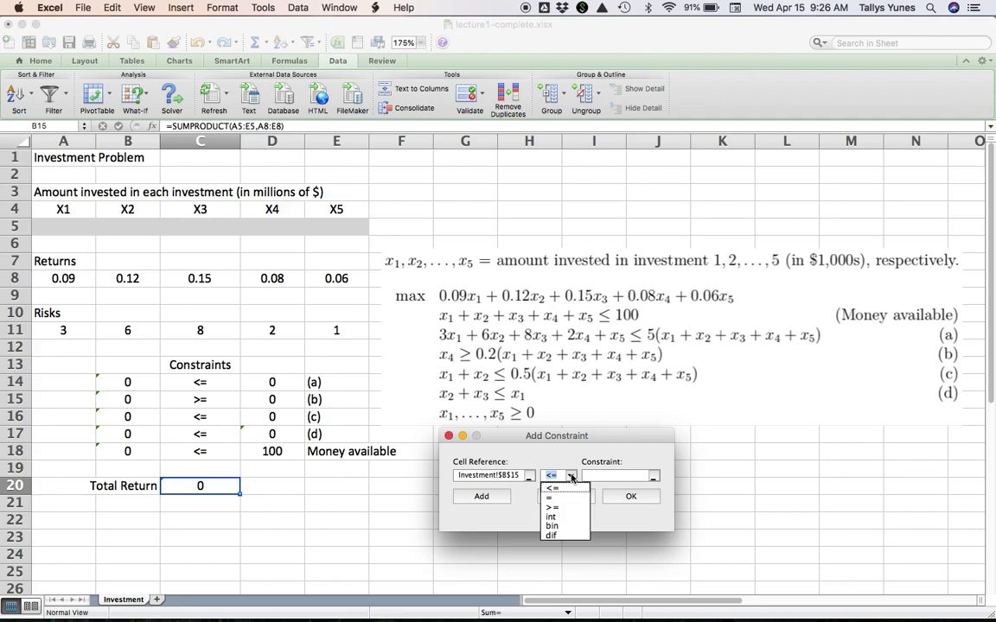
click(567, 508)
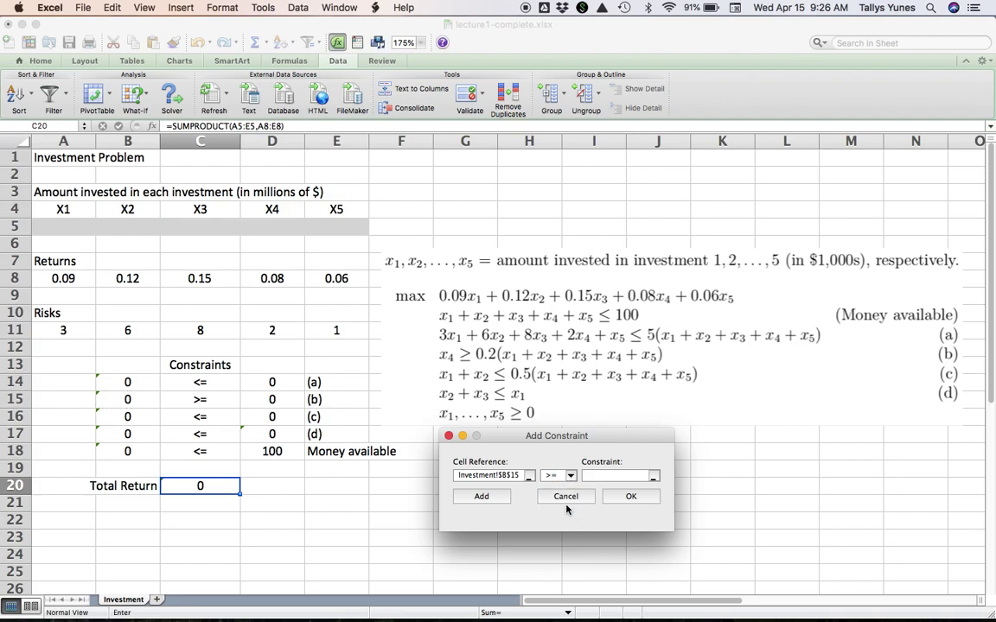
click(292, 401)
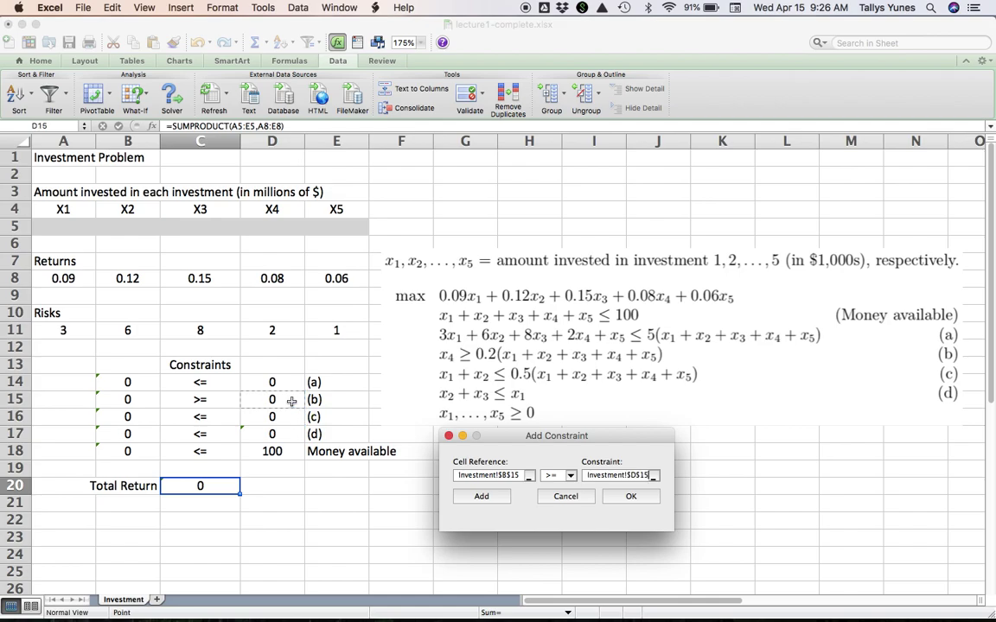
click(499, 499)
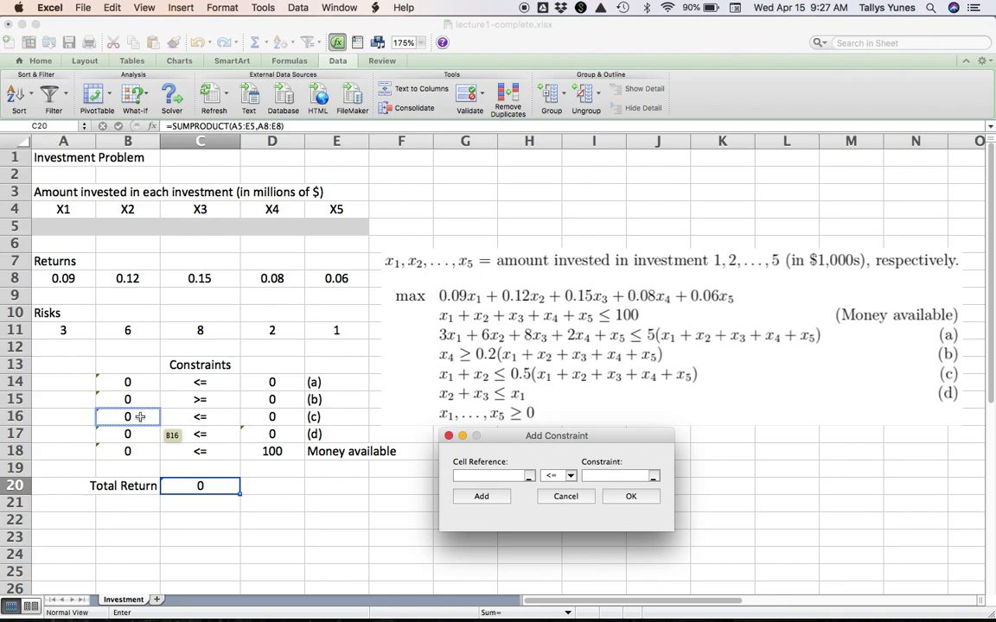
- Add the Solver constraint B16:B18 <= D16:D18 for constraints (c), (d) and money available, completing the constraint list
drag(139, 417, 139, 451)
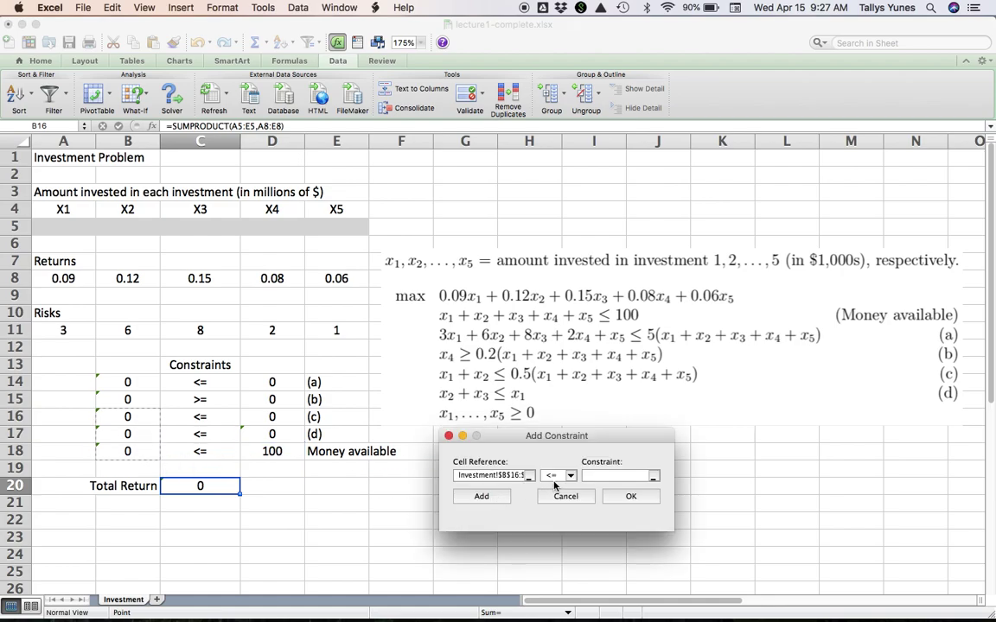
click(592, 476)
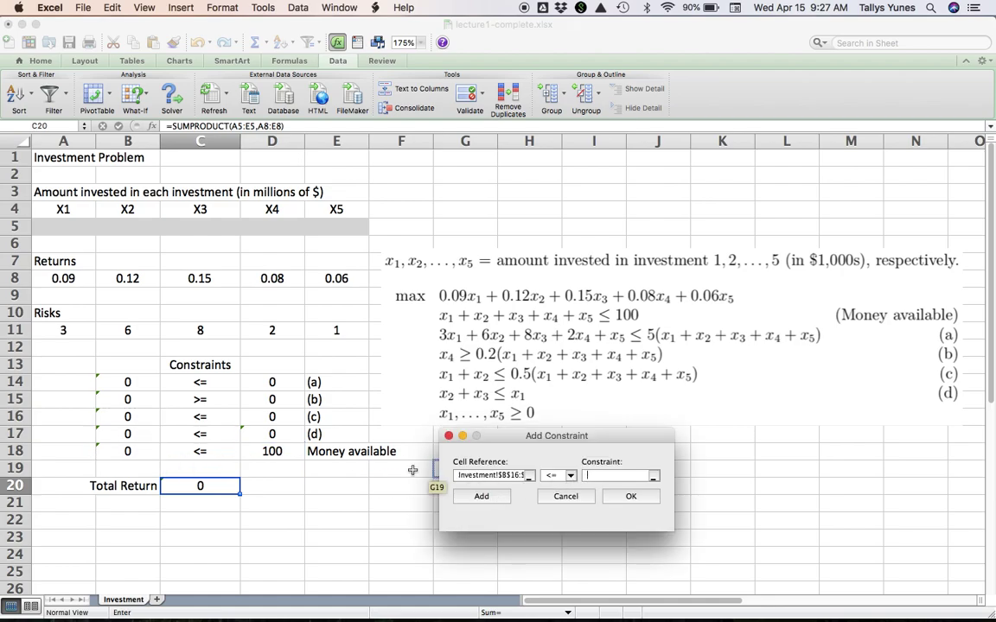
click(291, 419)
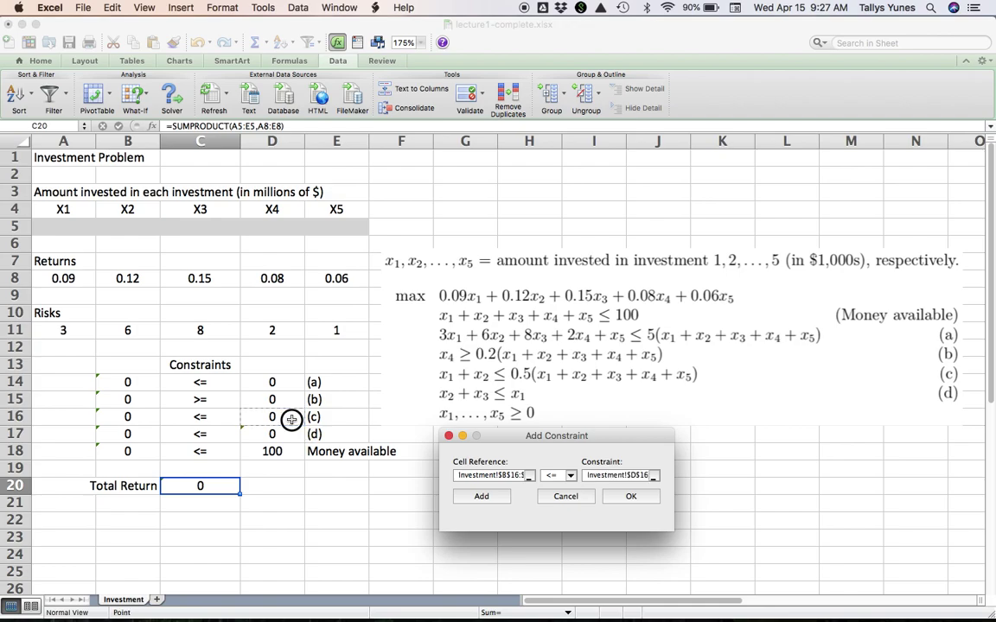
drag(291, 420, 291, 451)
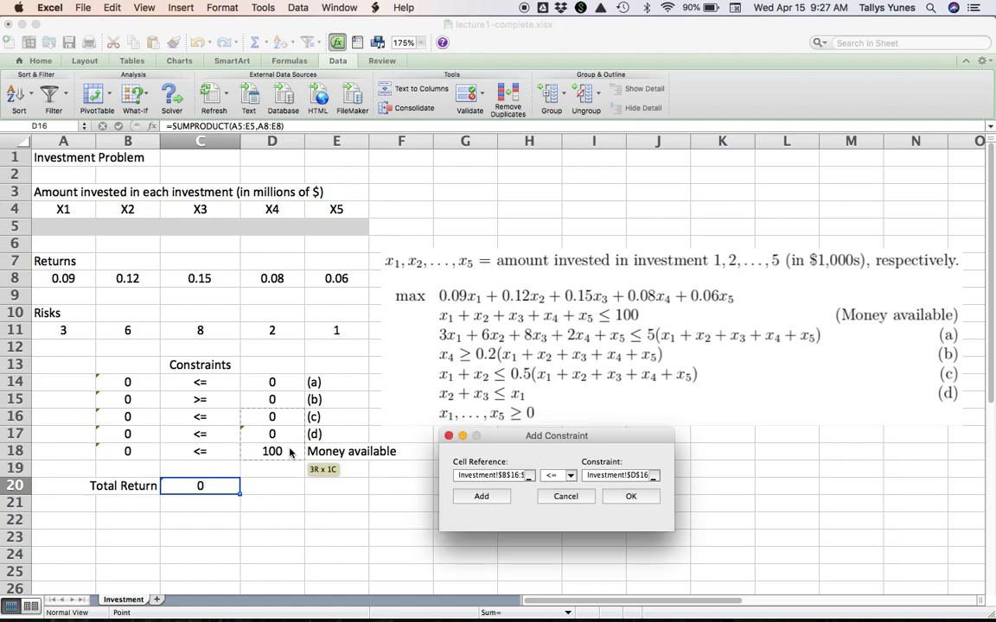
click(631, 496)
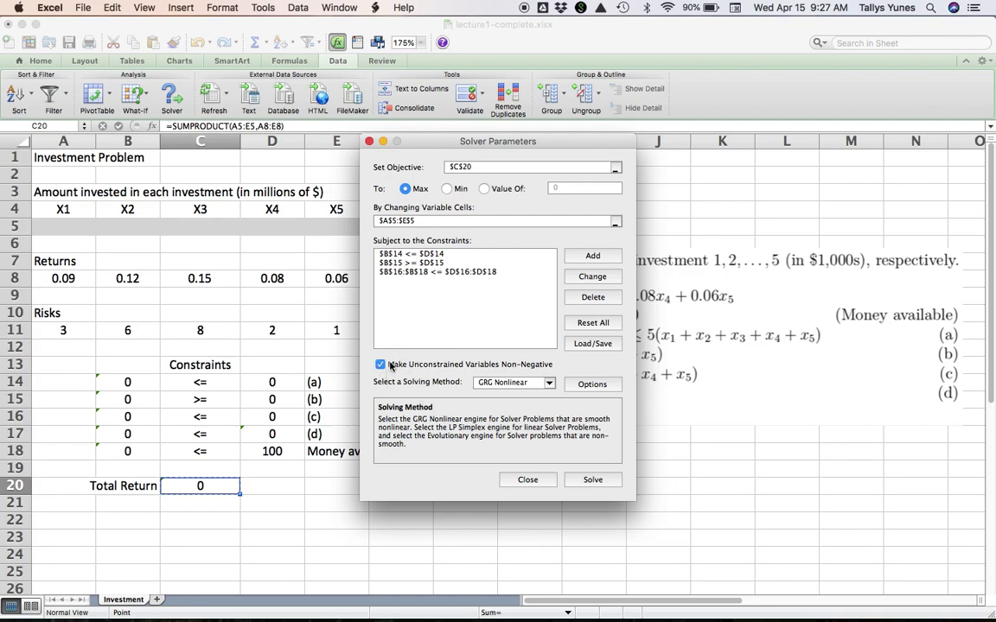
- Solve the model with the Simplex LP solving method and keep the Solver solution
click(549, 386)
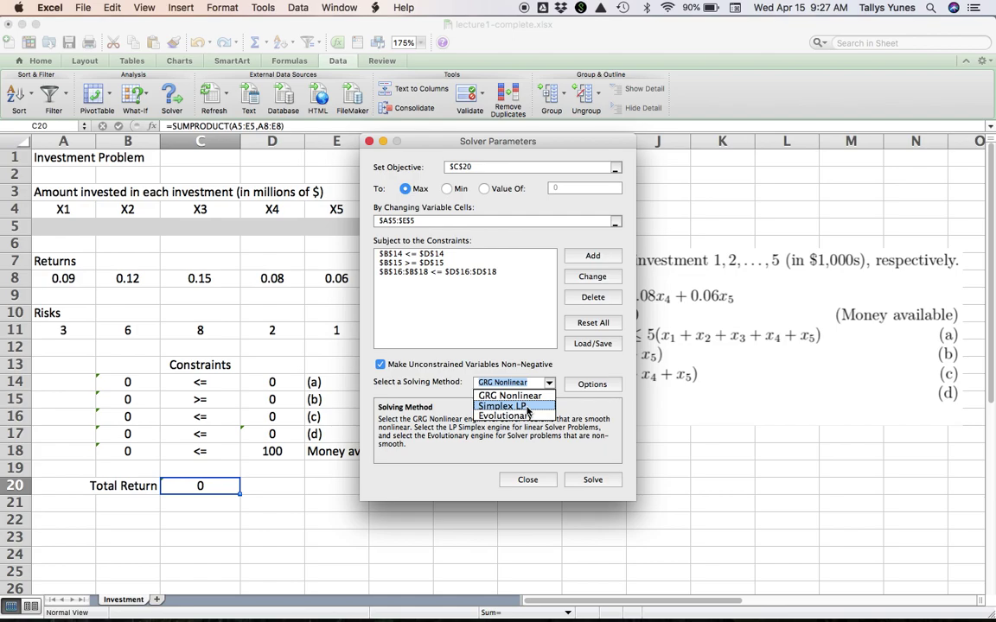
click(527, 406)
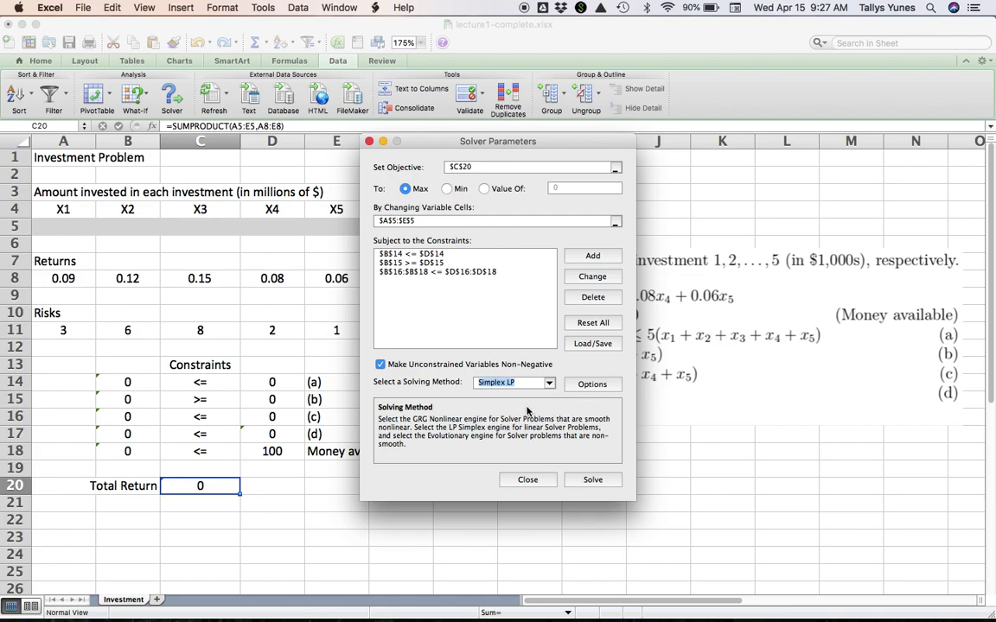
drag(545, 143, 681, 190)
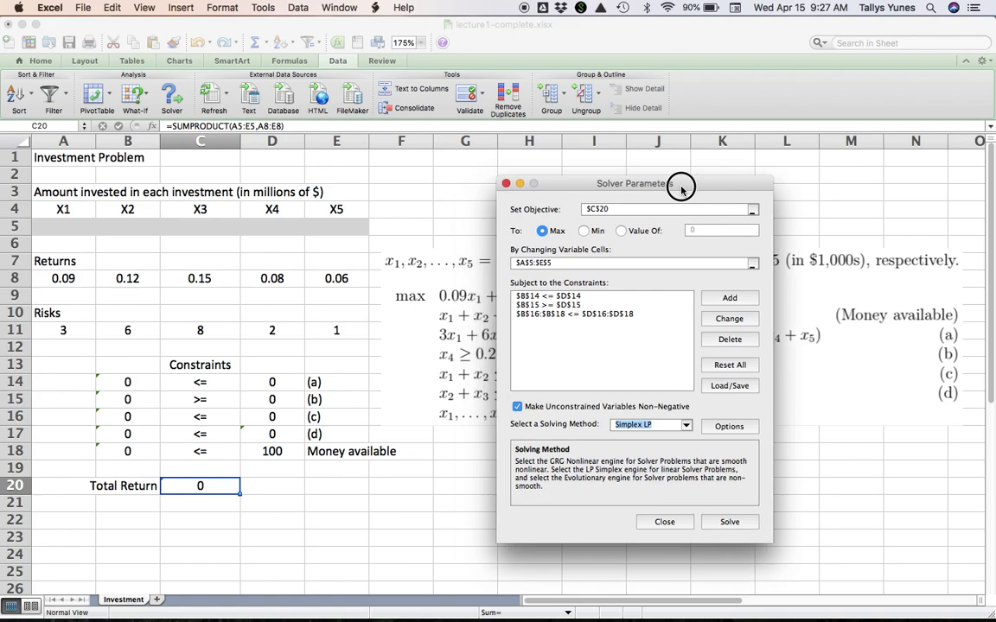
click(715, 523)
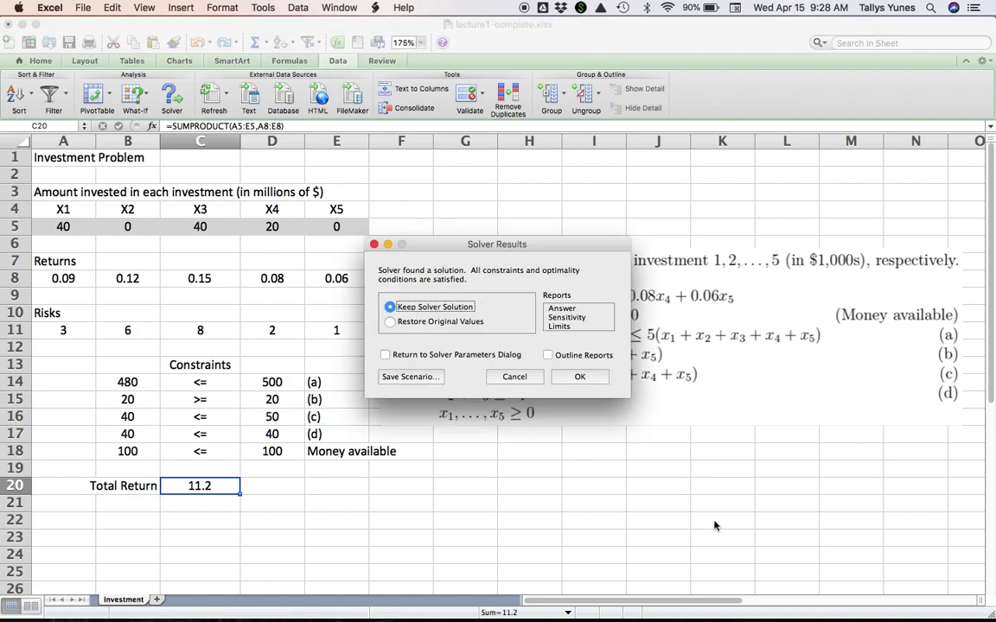
click(577, 376)
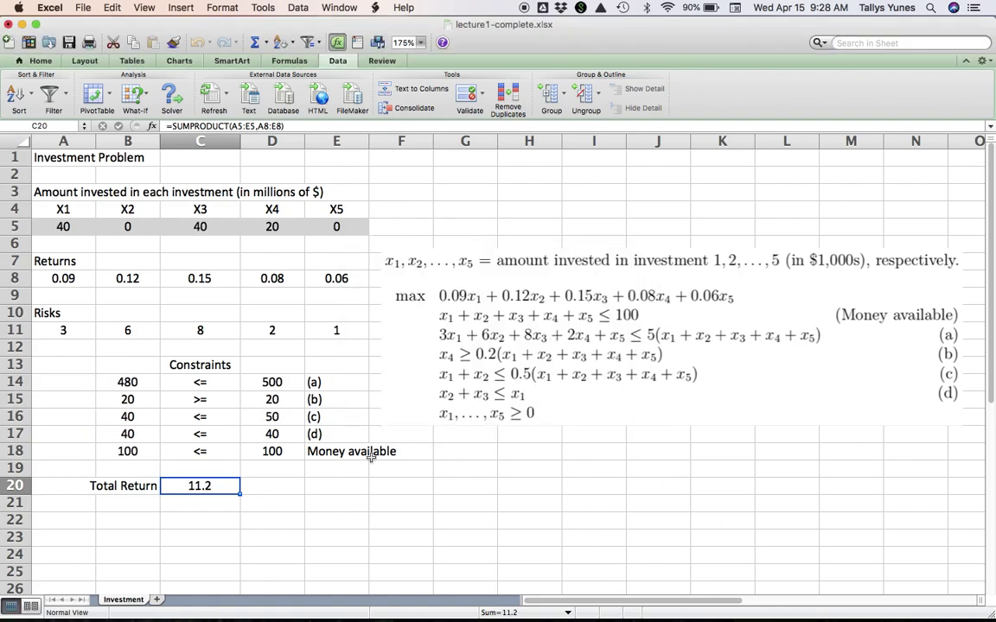
- Review the total invested in B18 and the total return in C20, and check the money units in lecture1.pdf in Preview
click(145, 452)
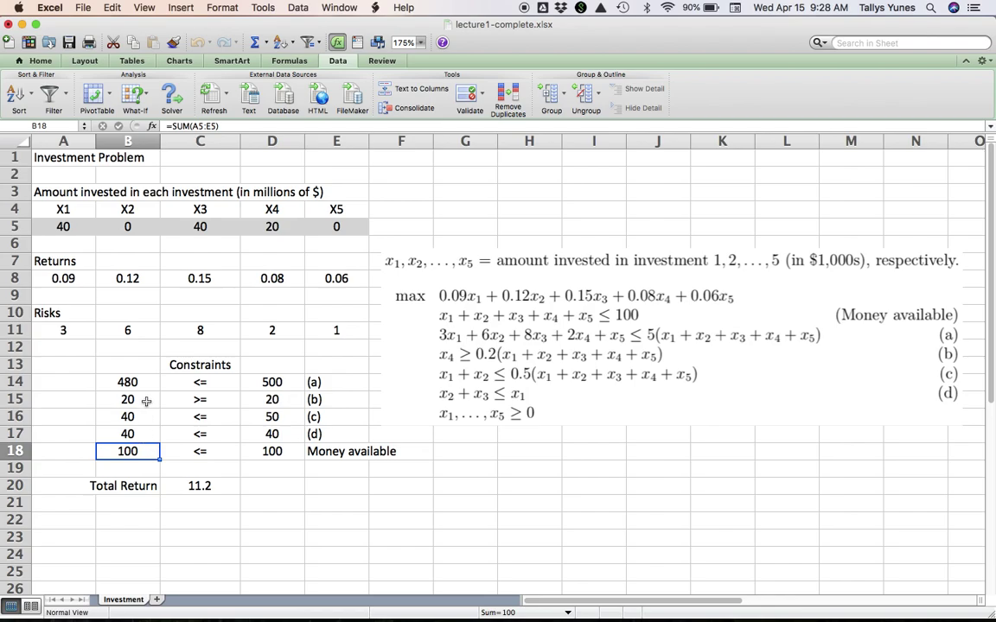
click(217, 487)
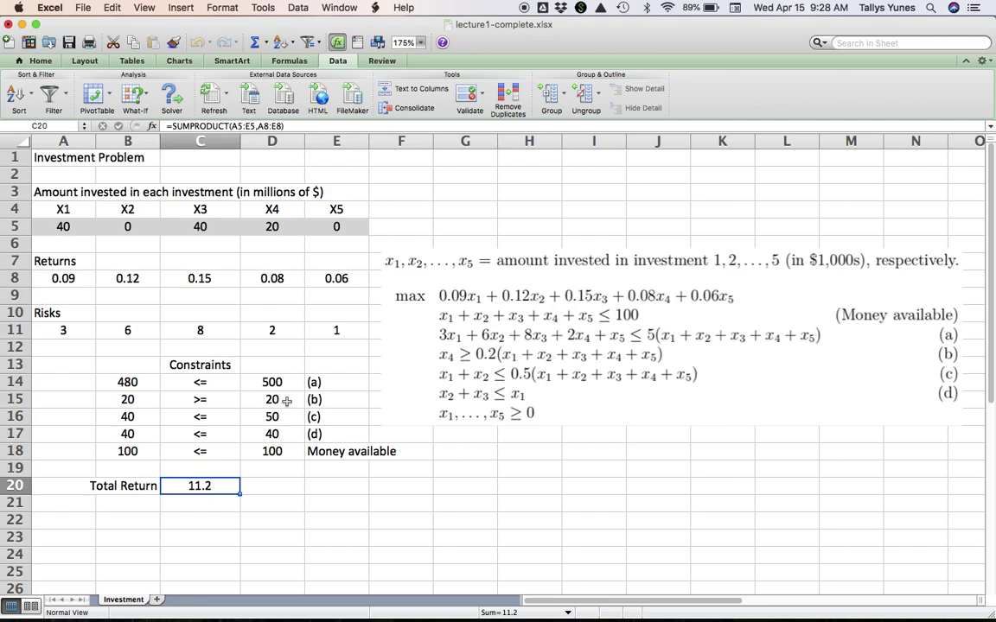
key(super+Tab)
key(super+Tab)
key(super+Tab)
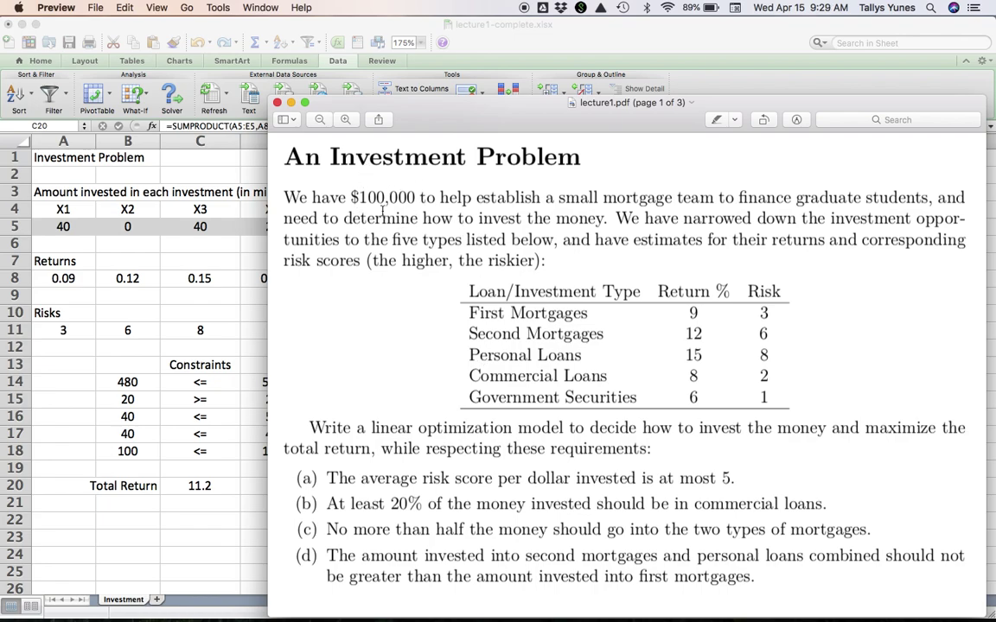
key(super+Tab)
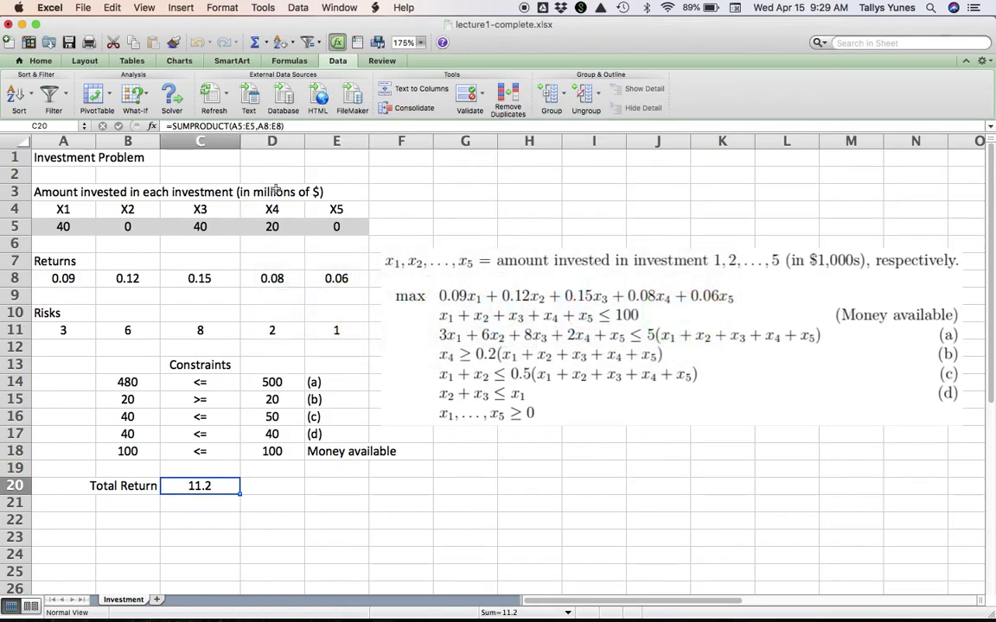
- Change the heading in A3 to "Amount invested in each investment (in thousands of $)"
click(62, 191)
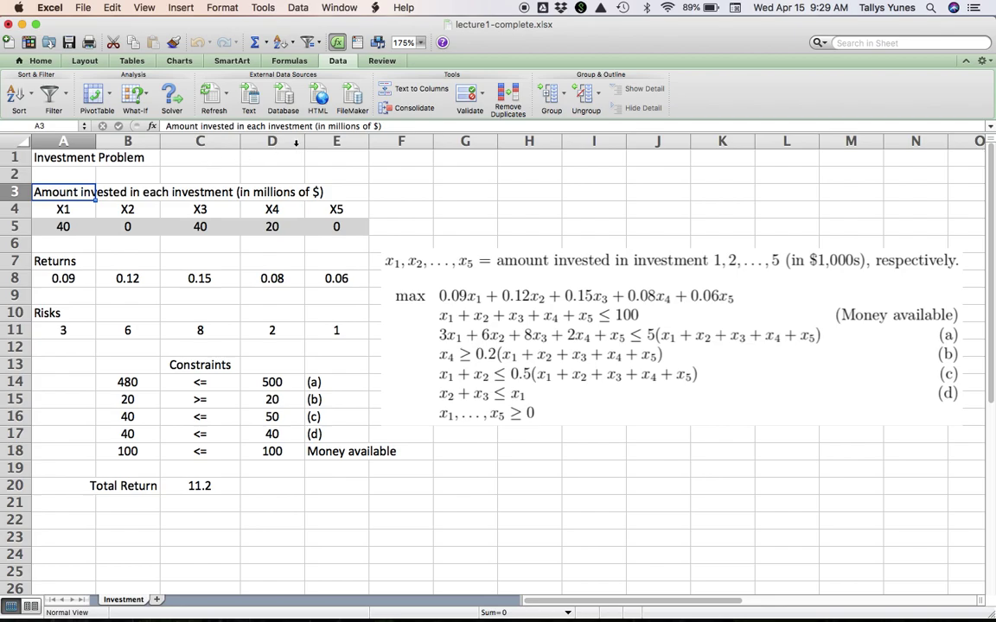
click(358, 126)
key(BackSpace)
key(BackSpace)
key(BackSpace)
key(BackSpace)
key(BackSpace)
key(BackSpace)
key(BackSpace)
text(thousand)
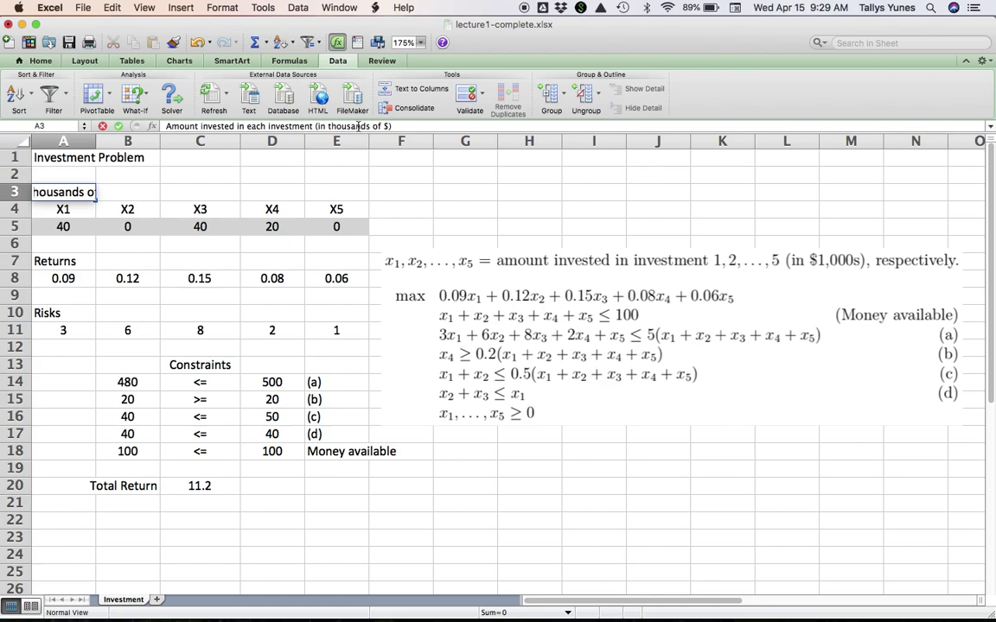
key(Return)
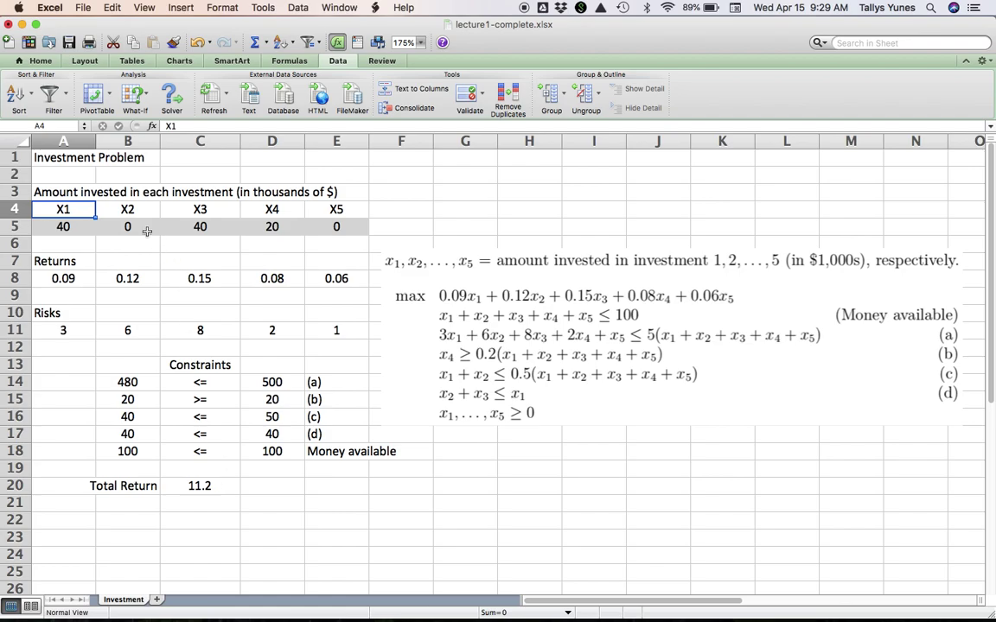
click(80, 160)
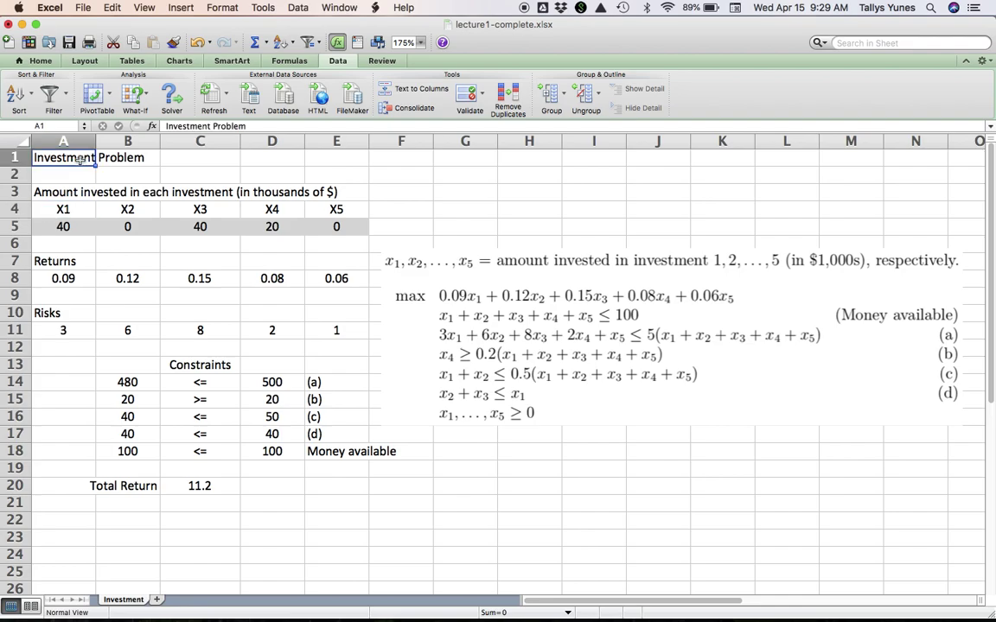